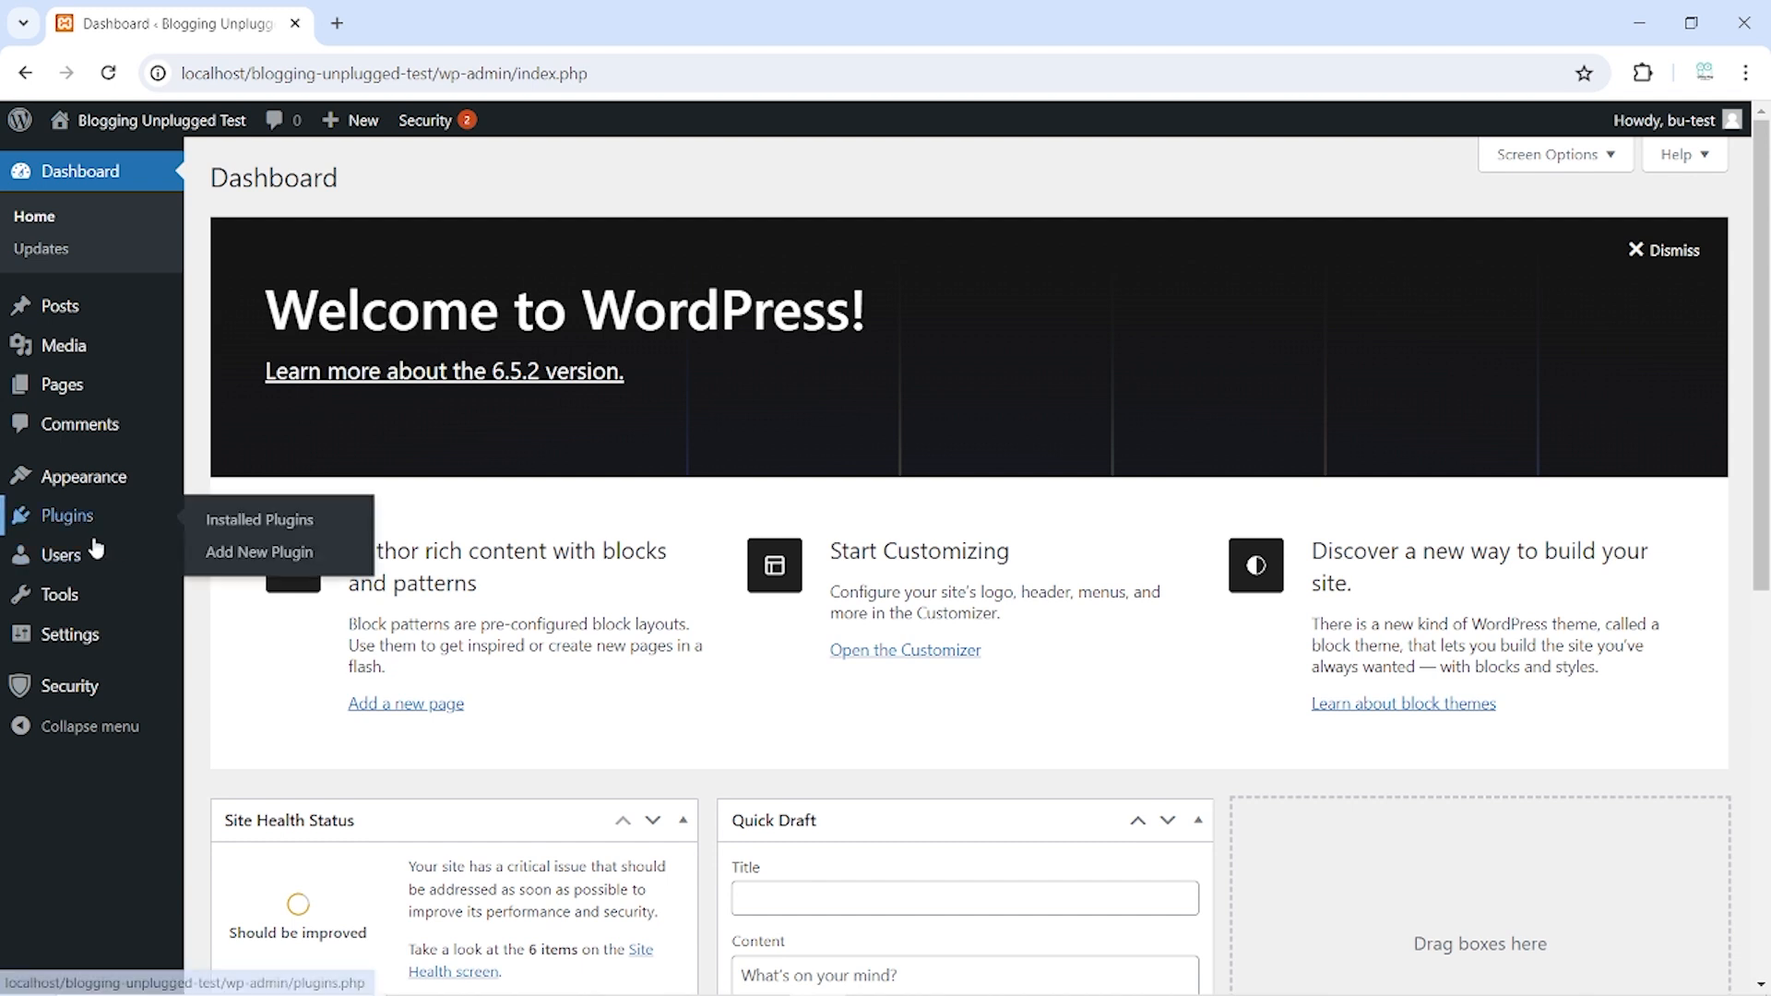
Open the logged-in user's Profile page from Users and scroll down to Account Management
mouse_move(99, 565)
click(240, 627)
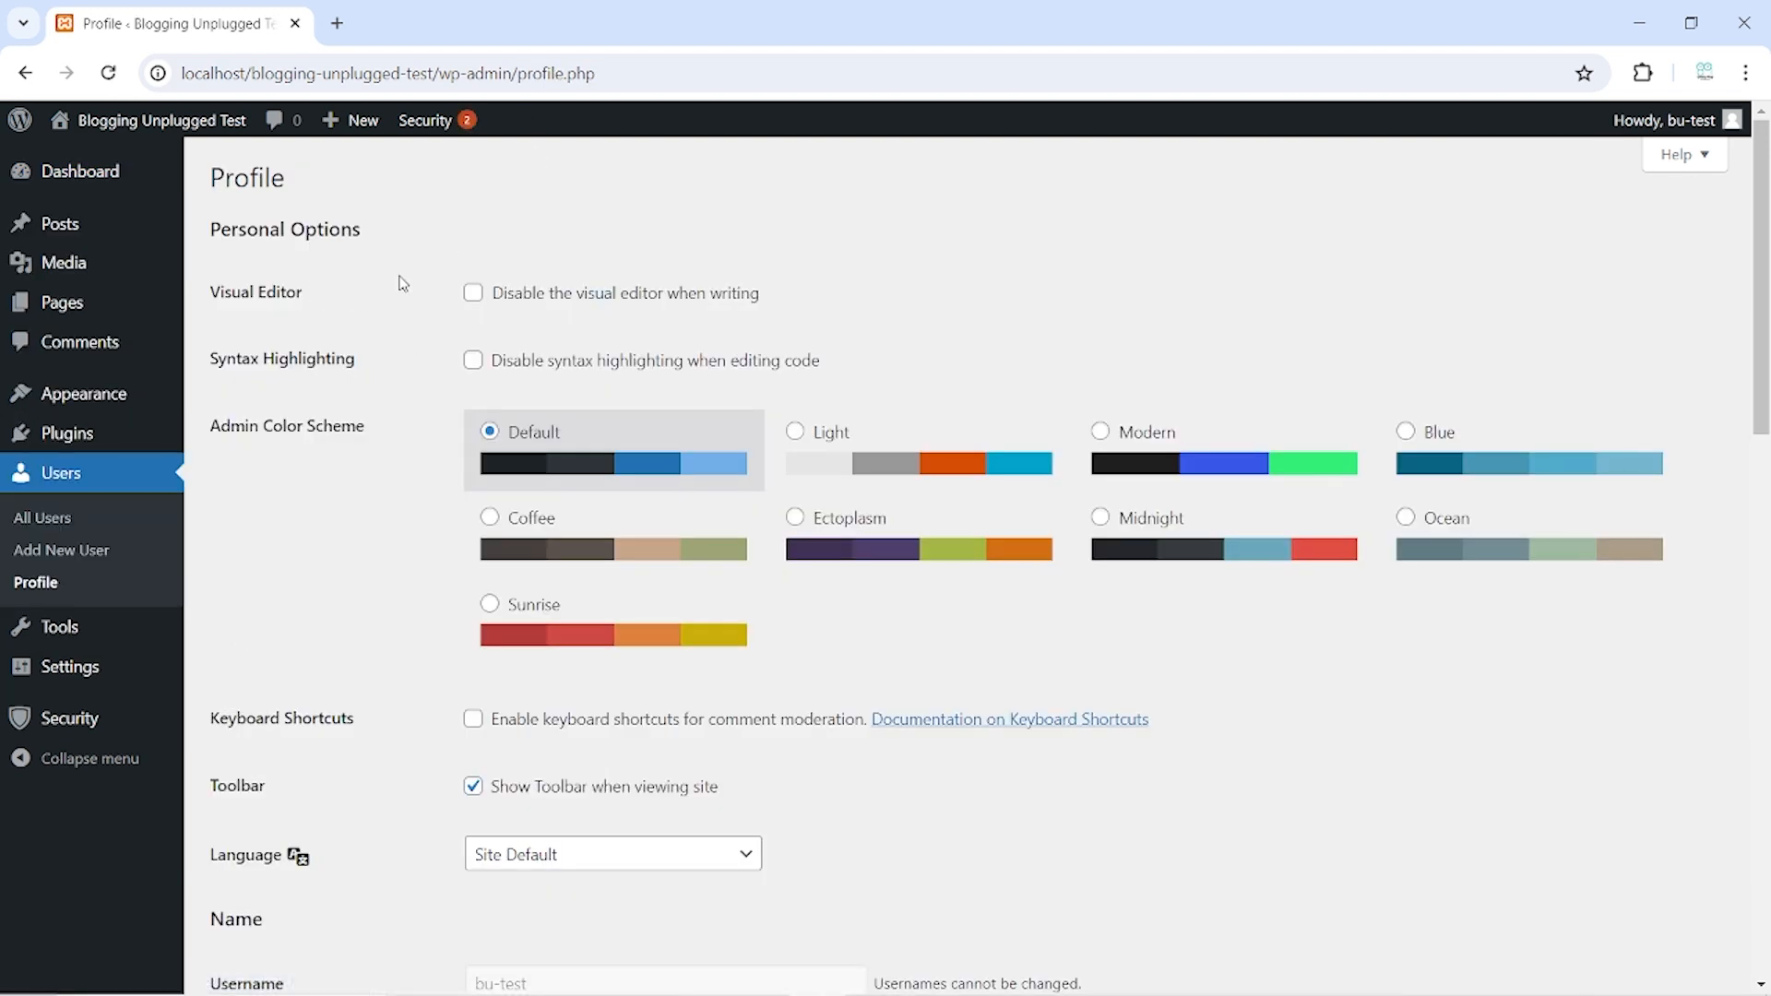
scroll(397, 490, down, 10)
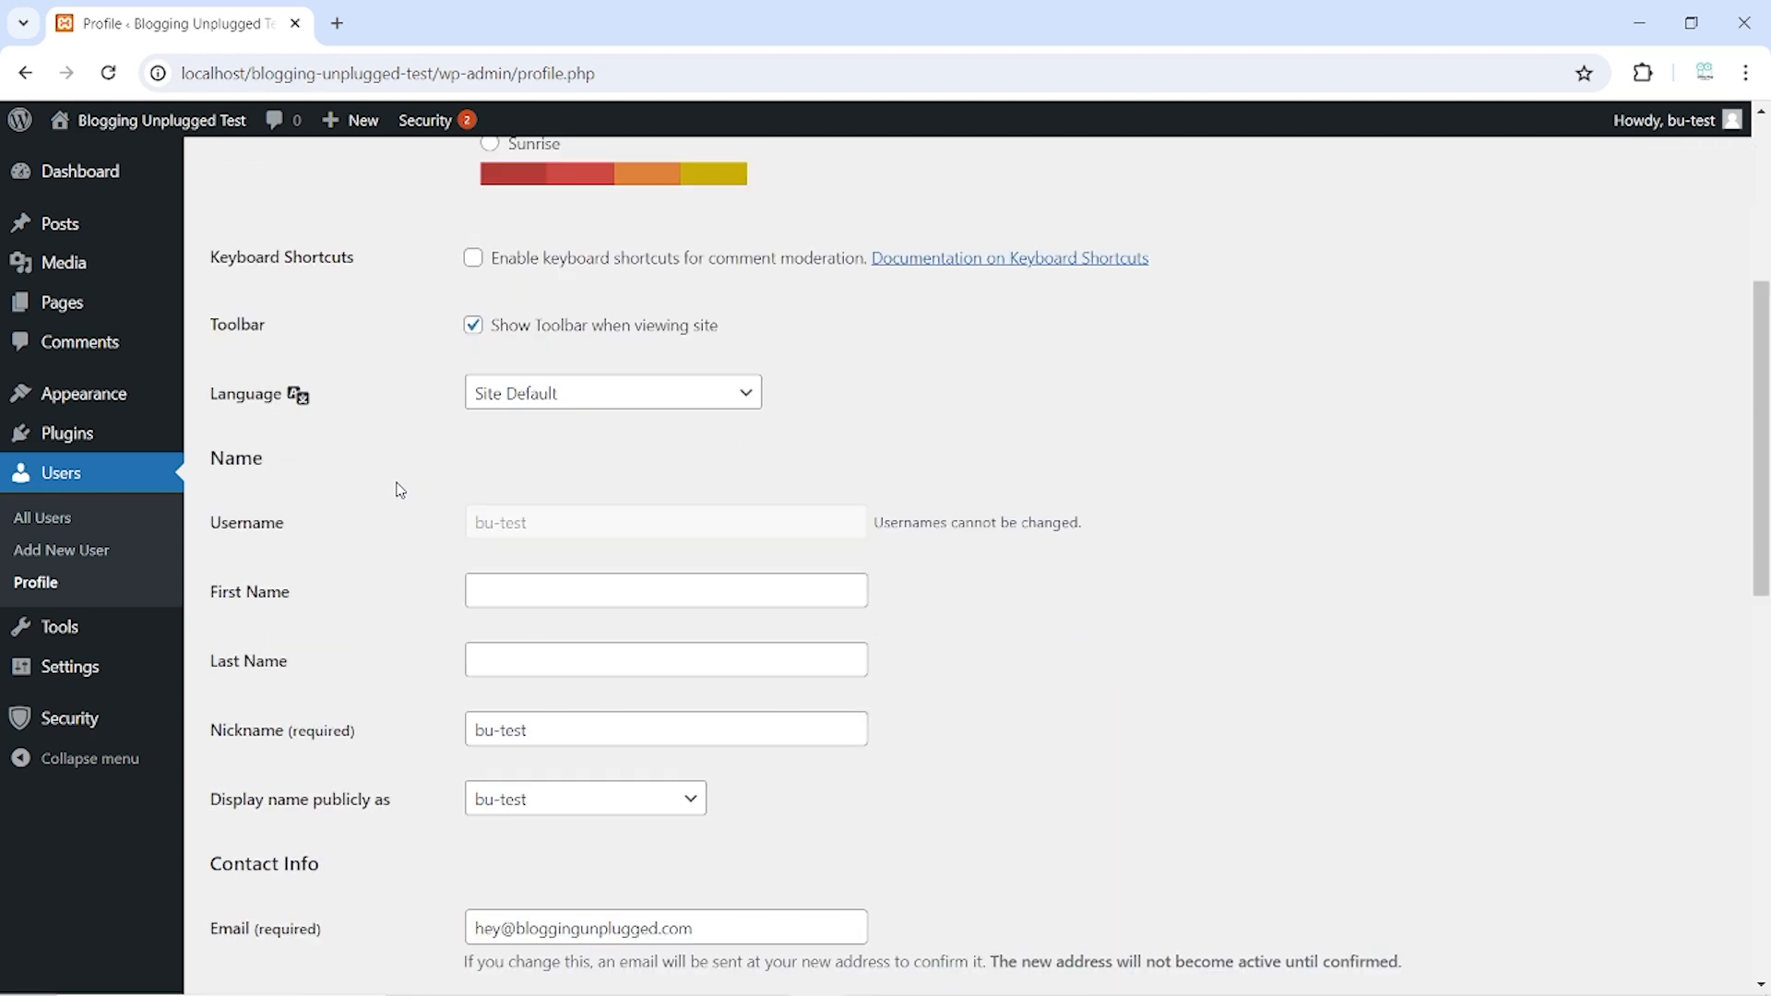
scroll(397, 486, down, 7)
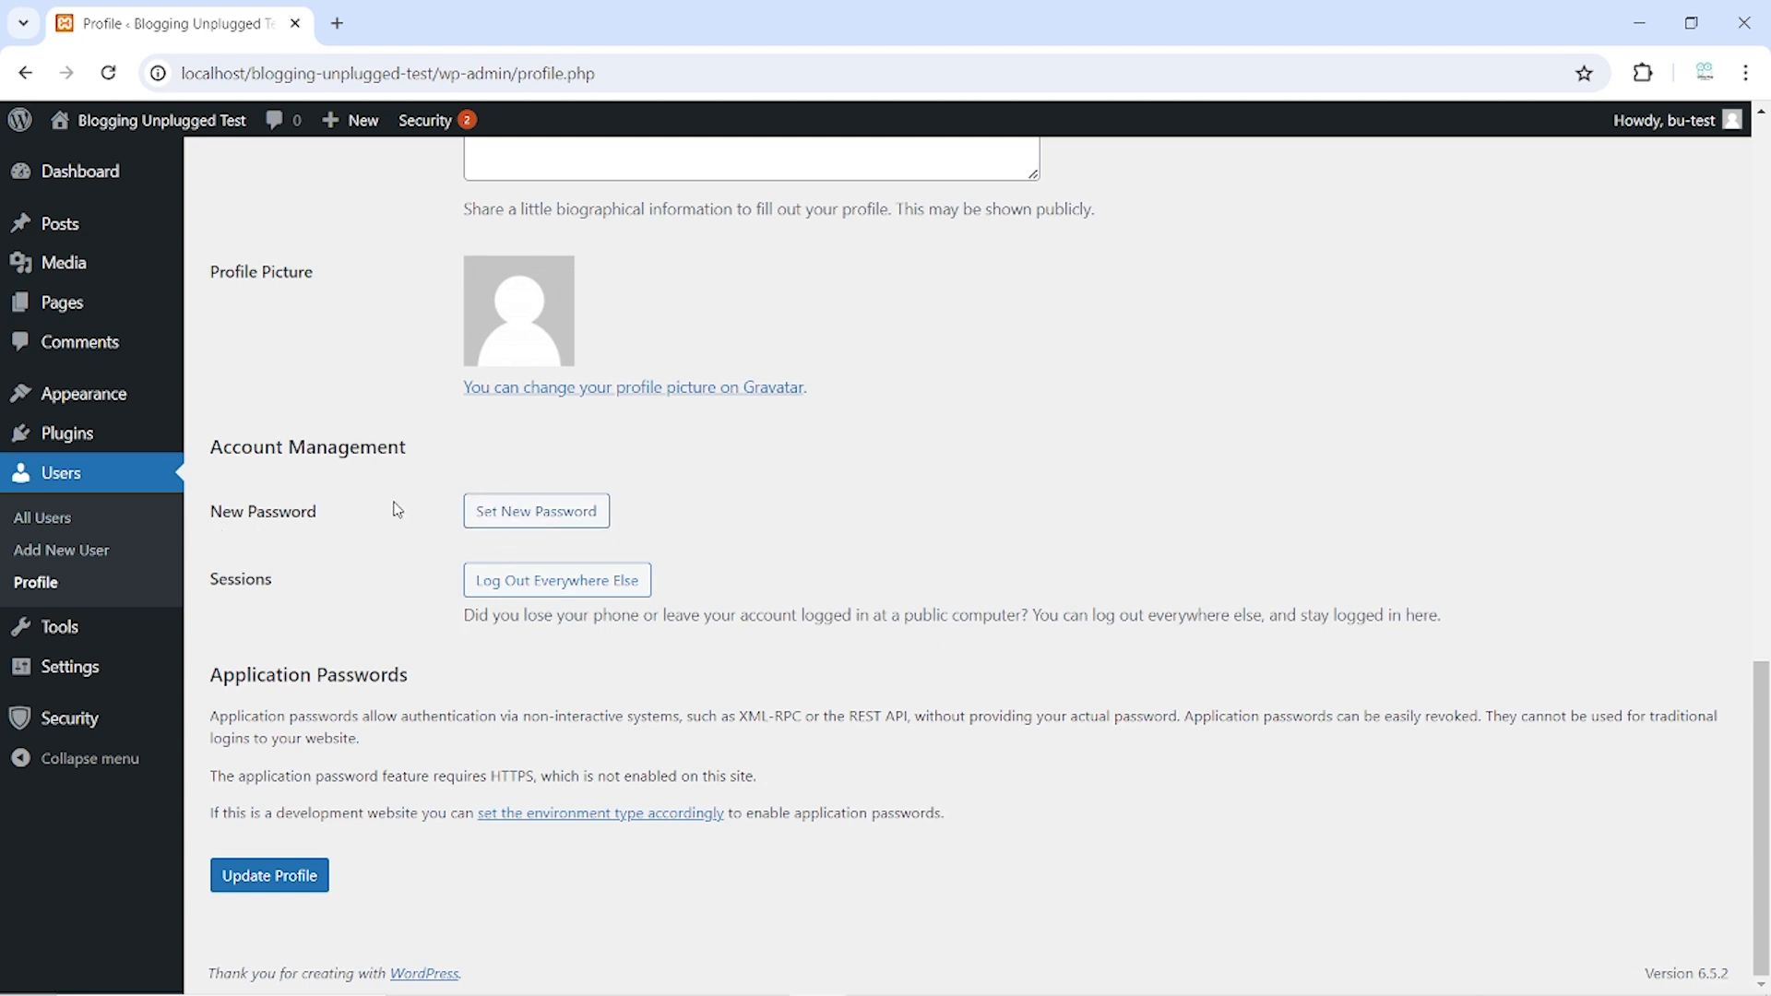
Replace the generated new password with a weak password that is rated Very weak
click(533, 522)
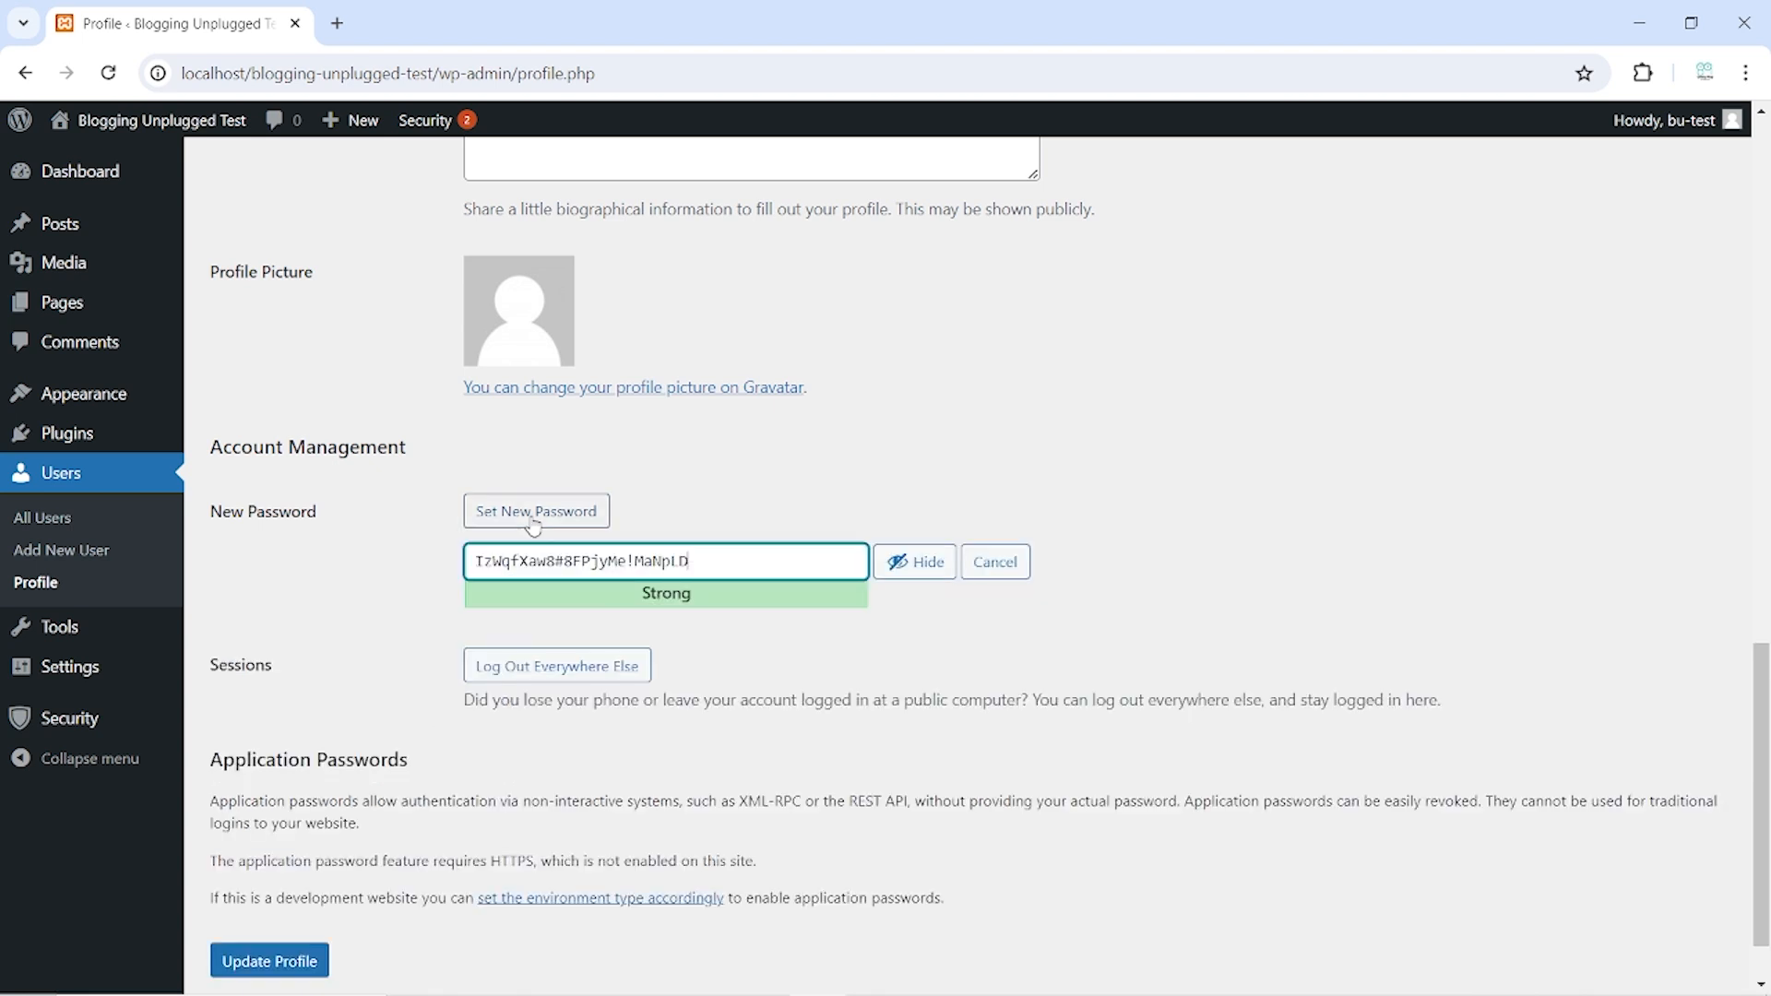
triple_click(577, 563)
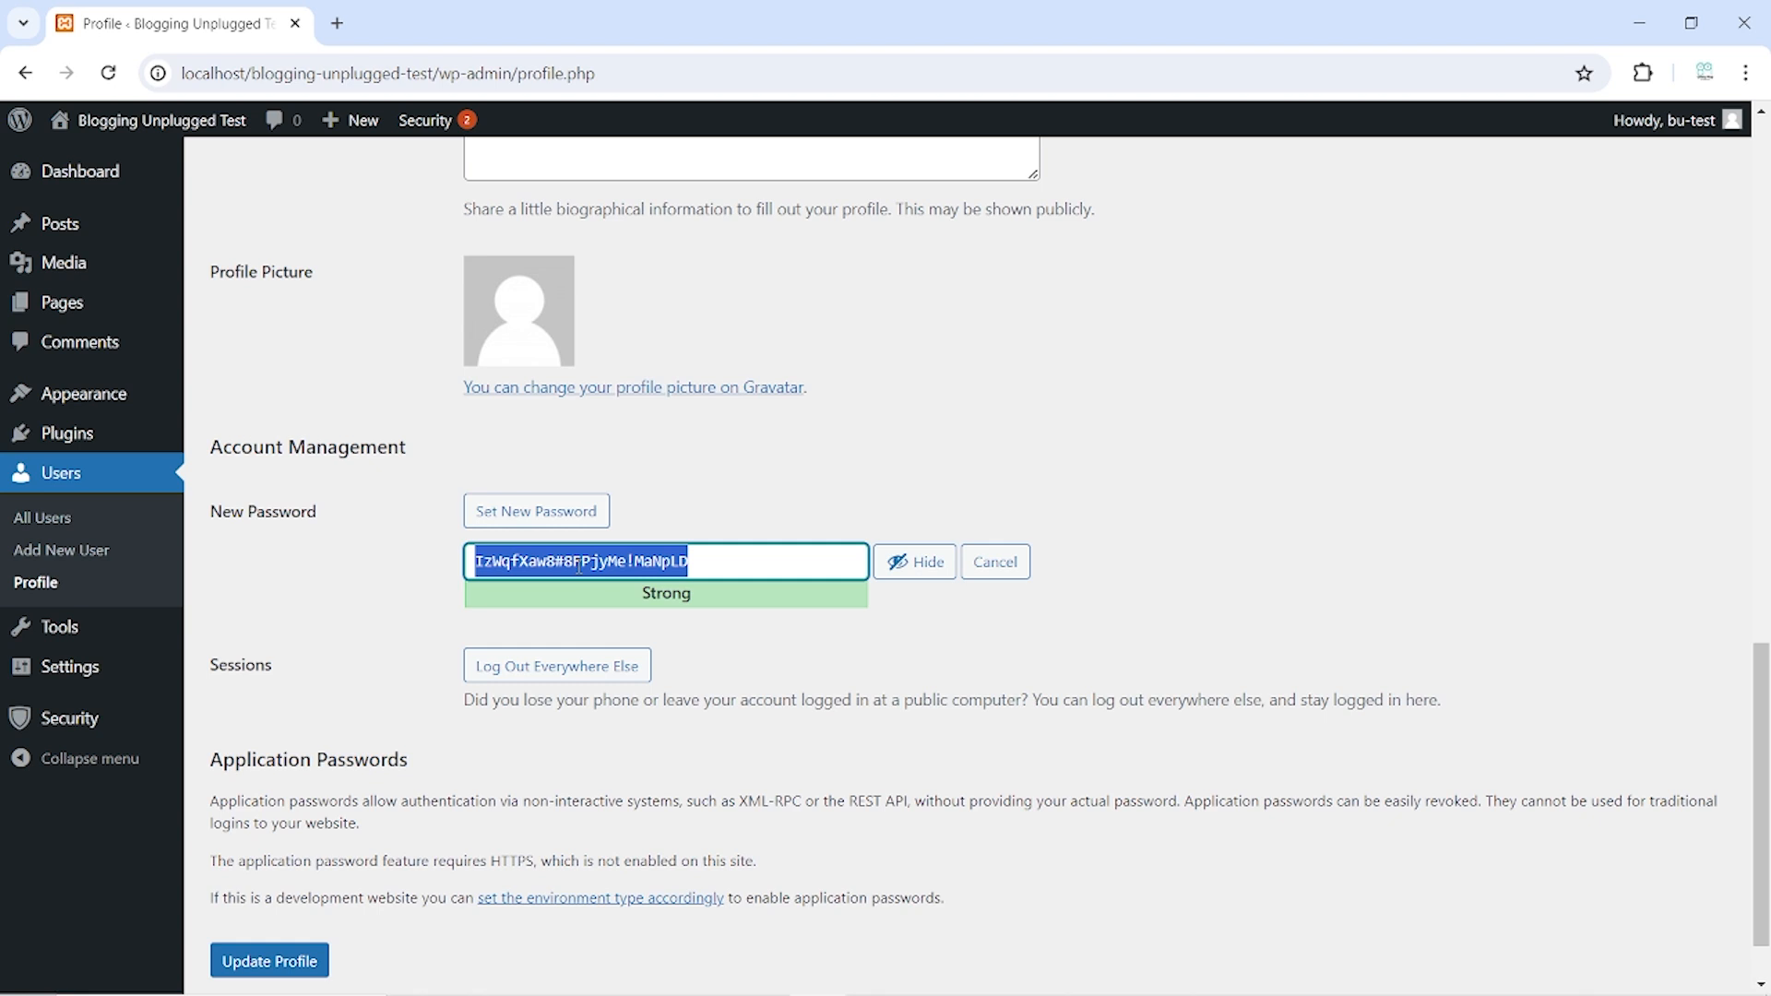
key(BackSpace)
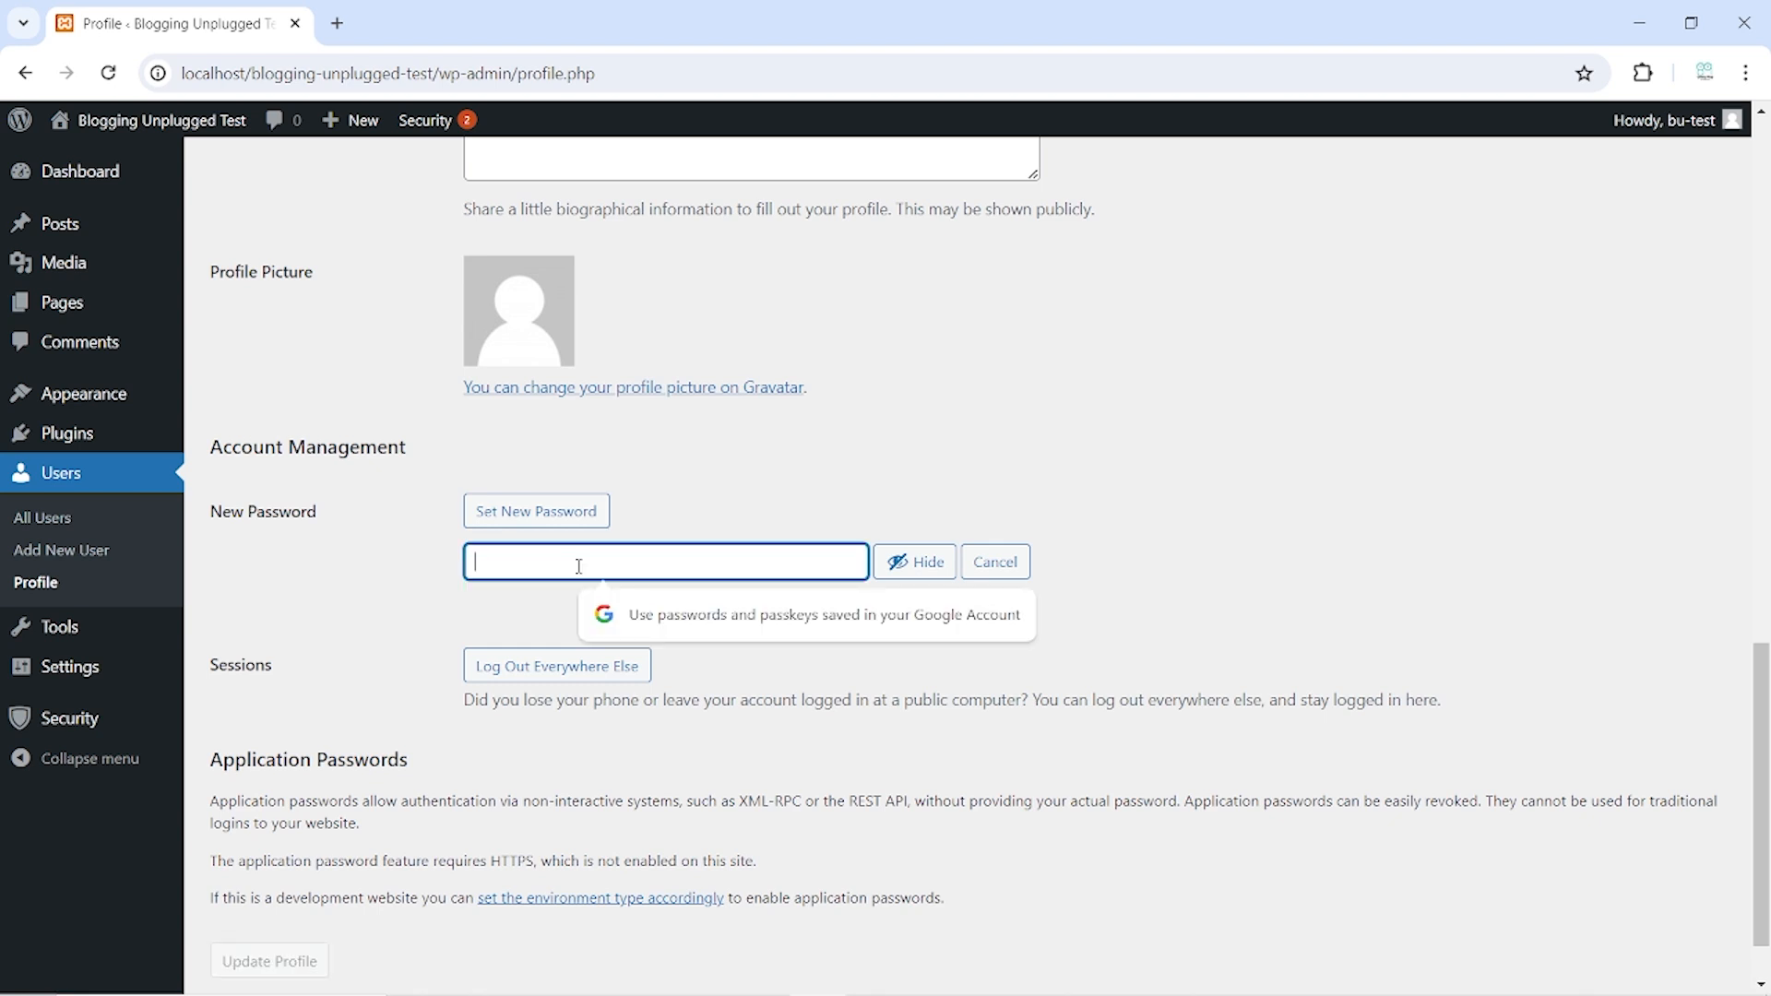
text(admin)
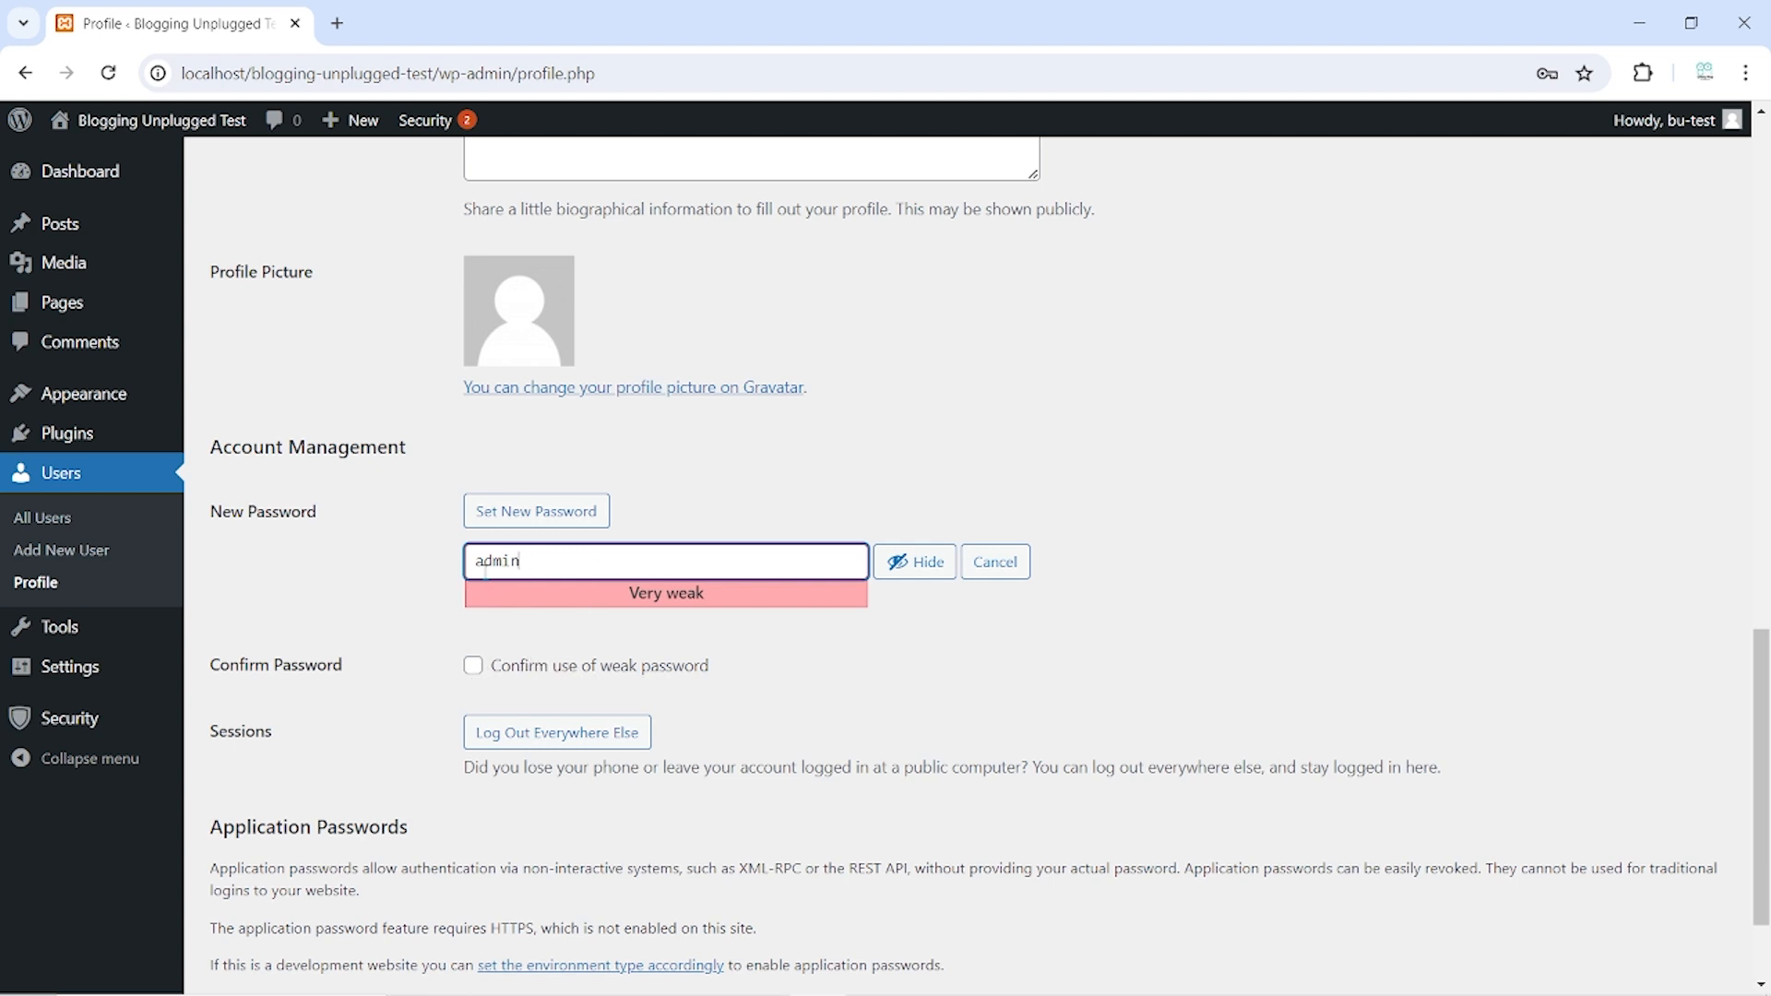
scroll(475, 673, down, 2)
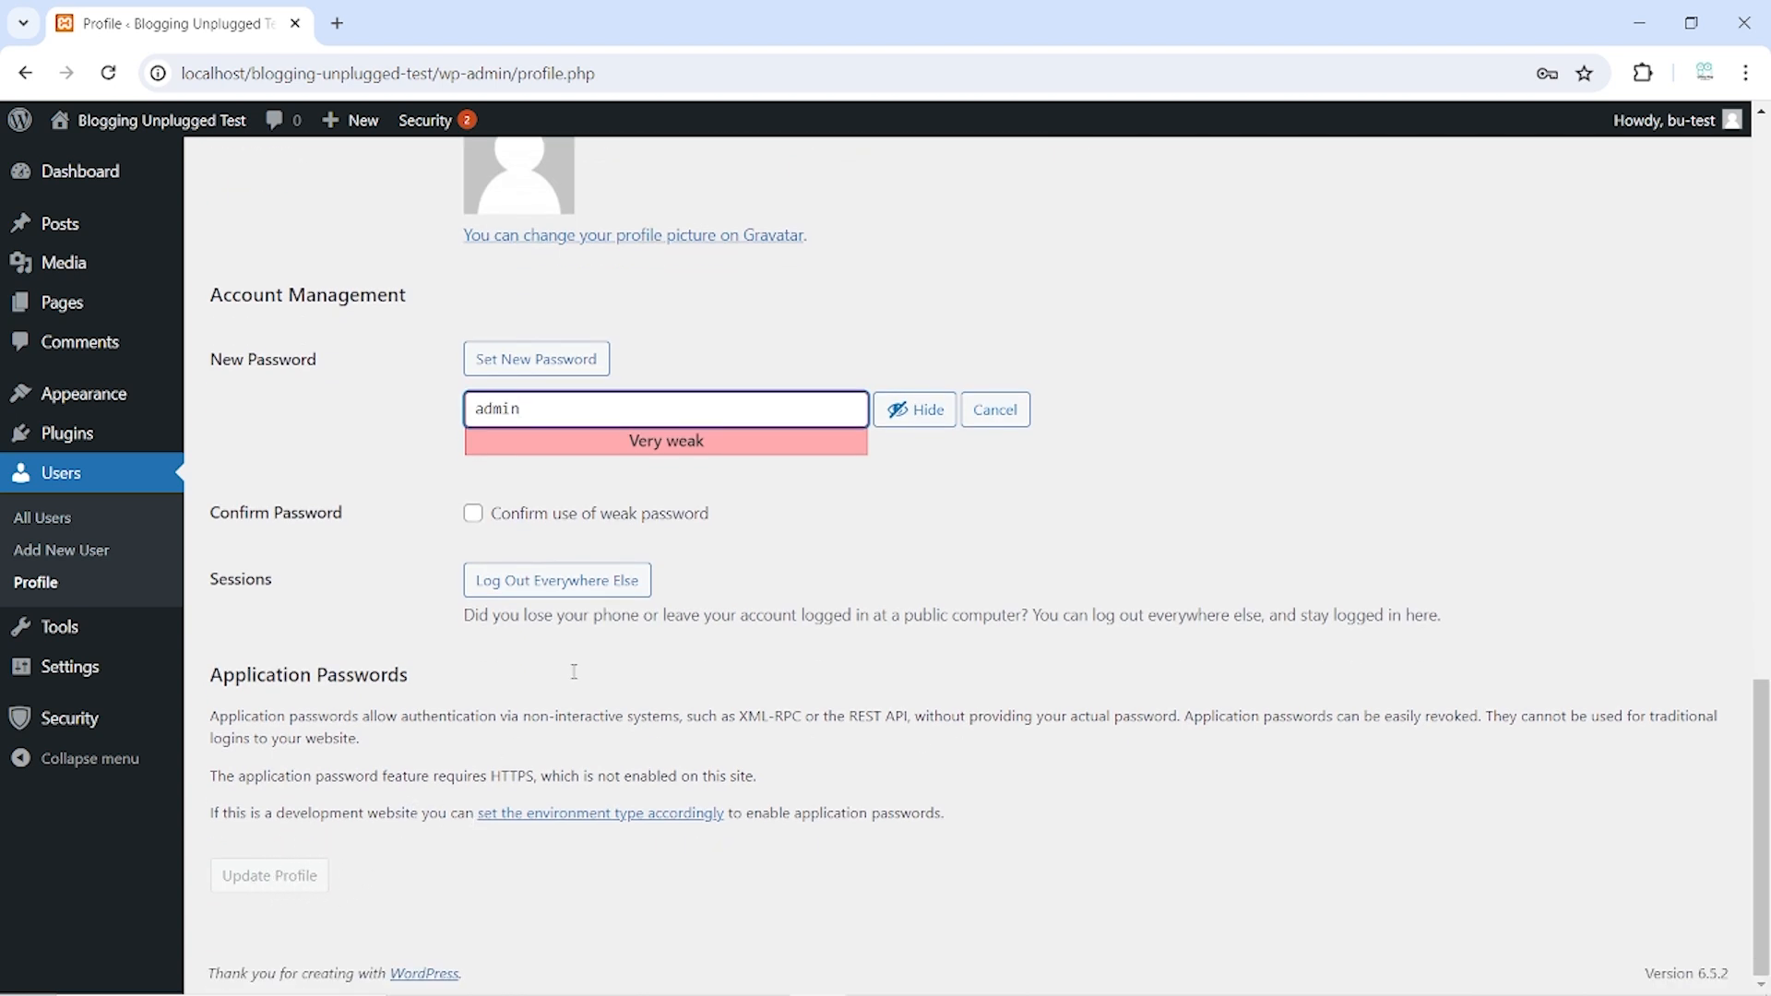
click(474, 515)
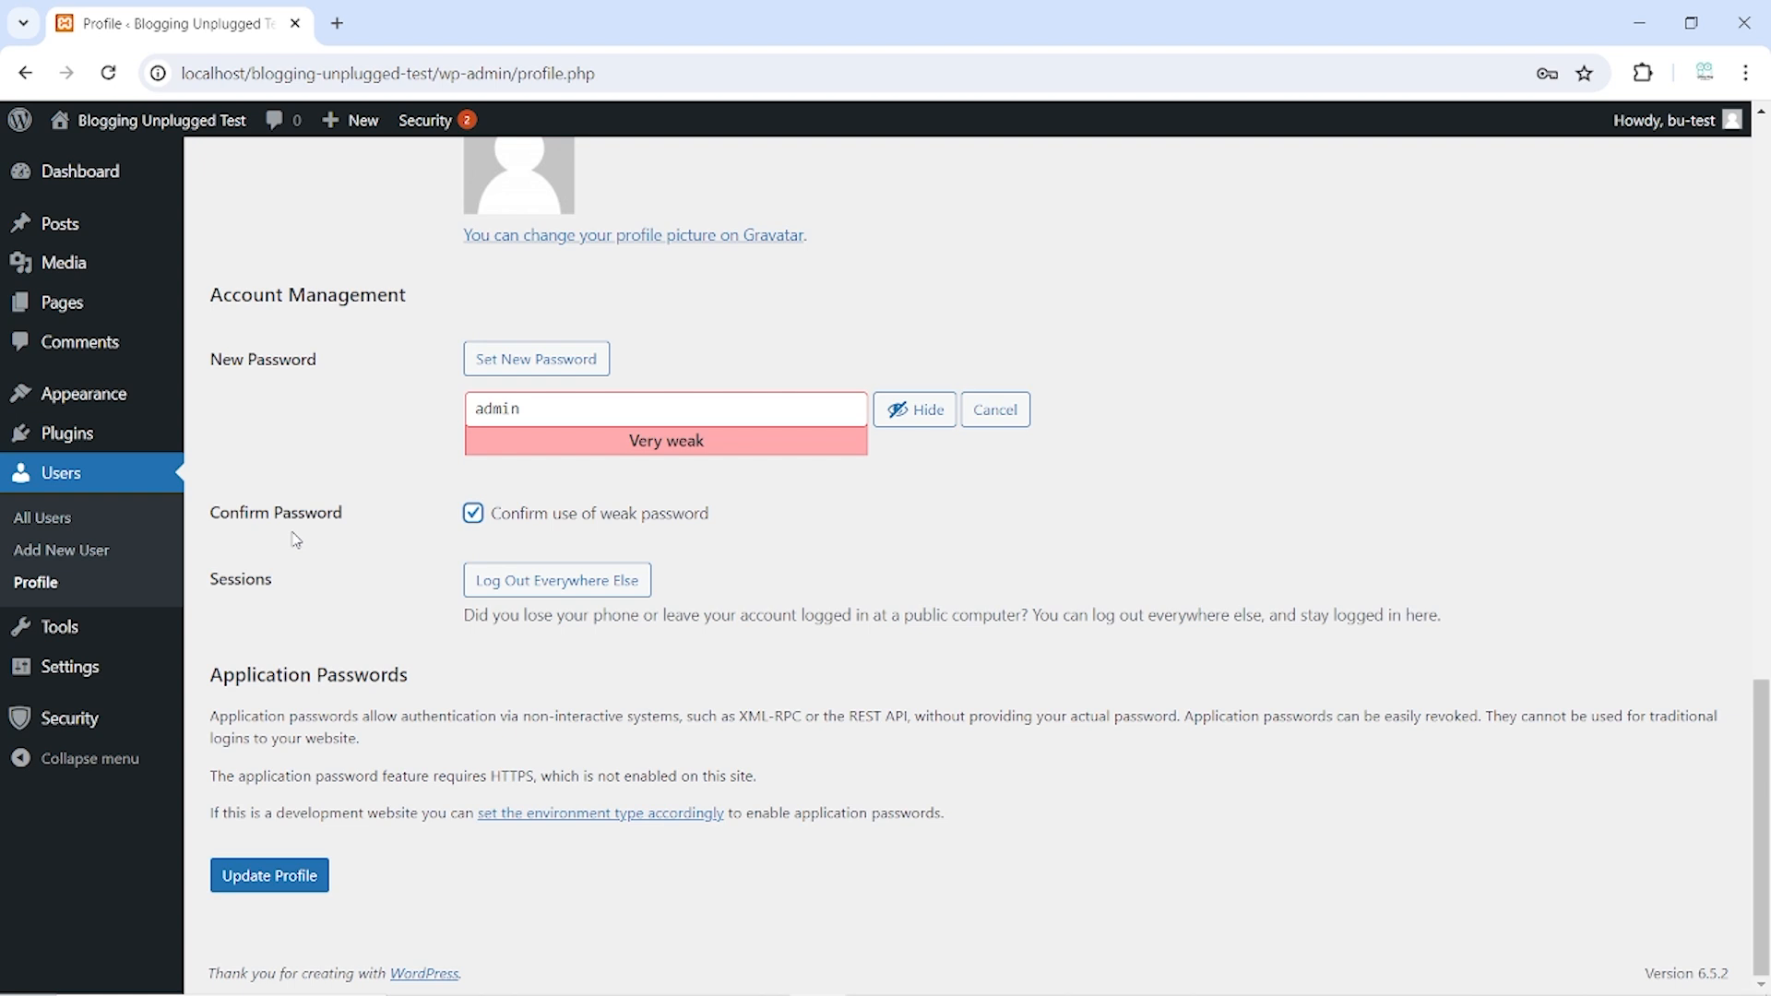
click(474, 513)
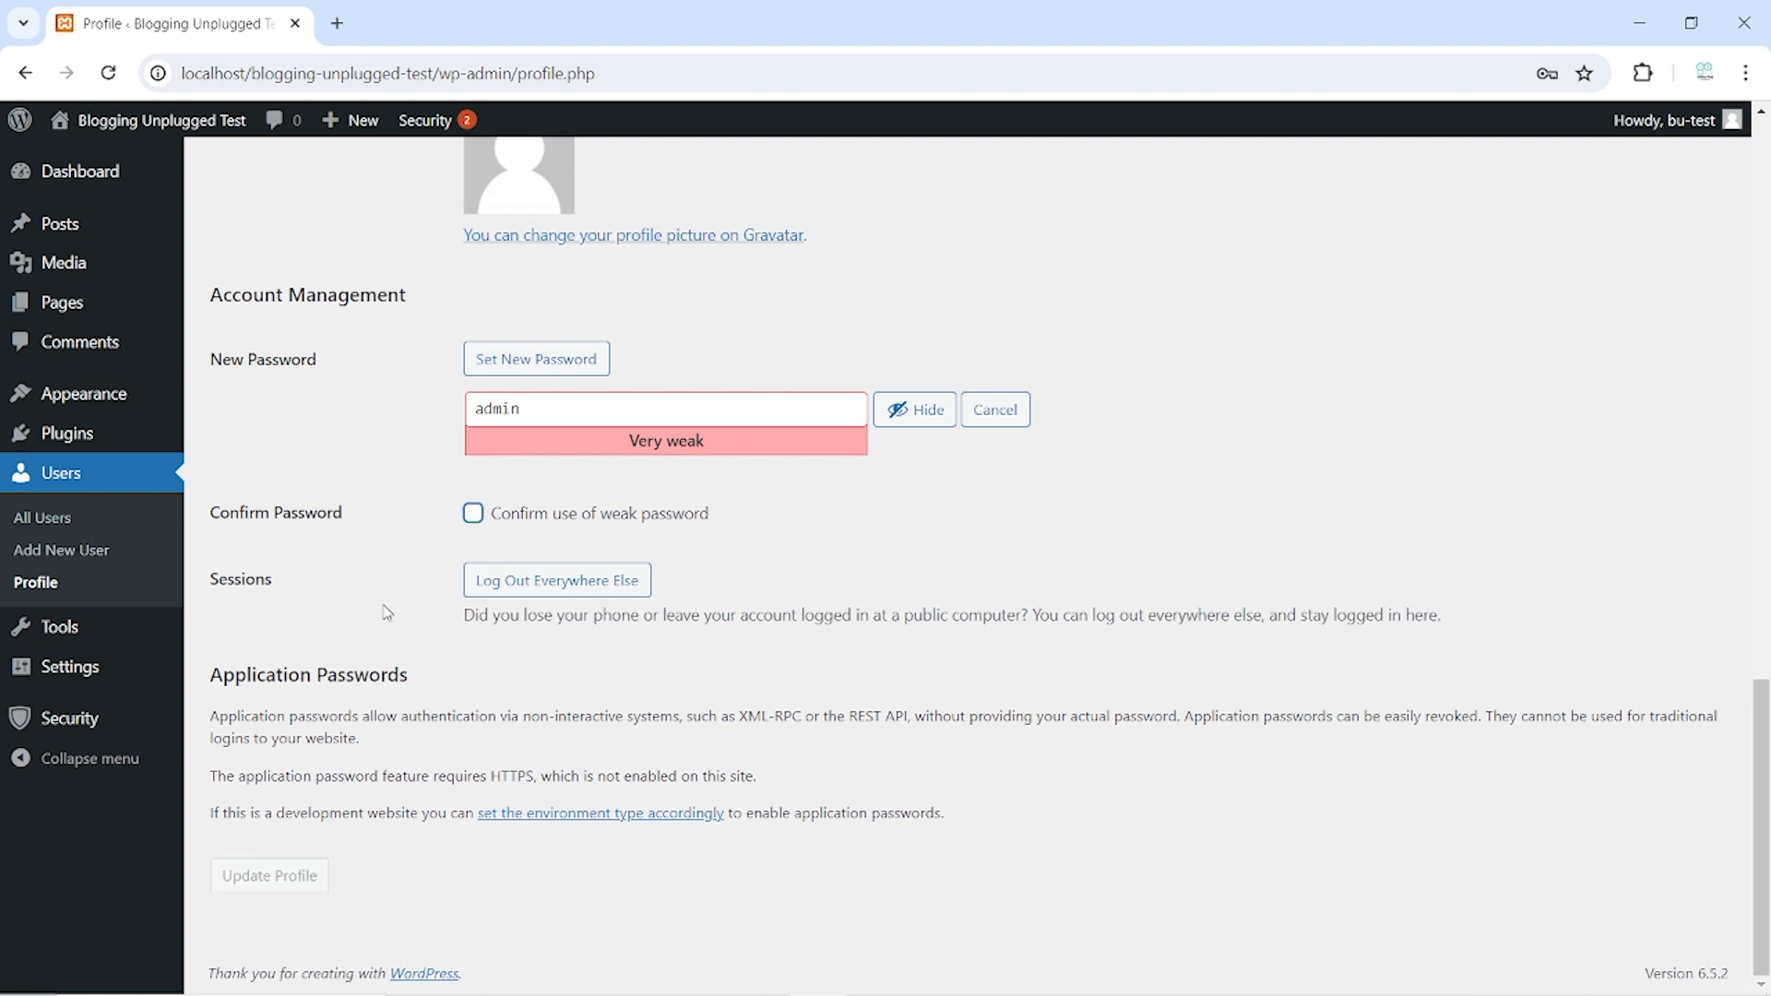
scroll(387, 614, up, 10)
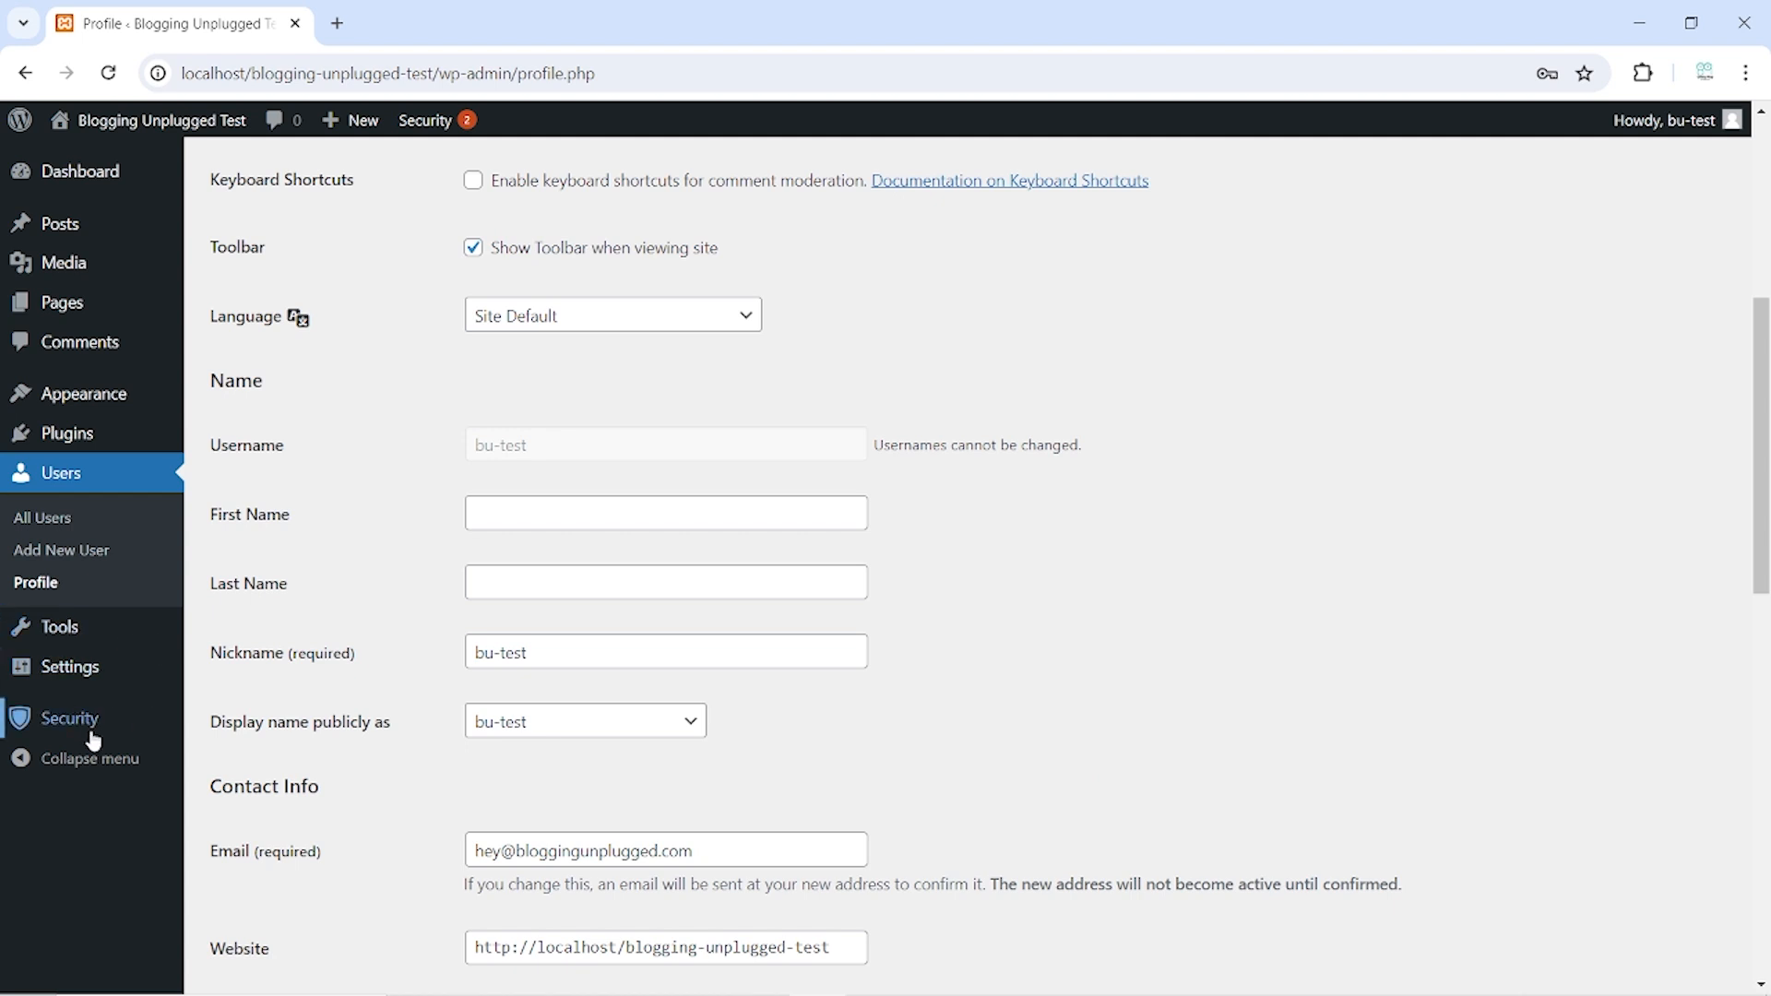
Head to the Security plugin dashboard, leaving the unsaved password change behind
mouse_move(75, 716)
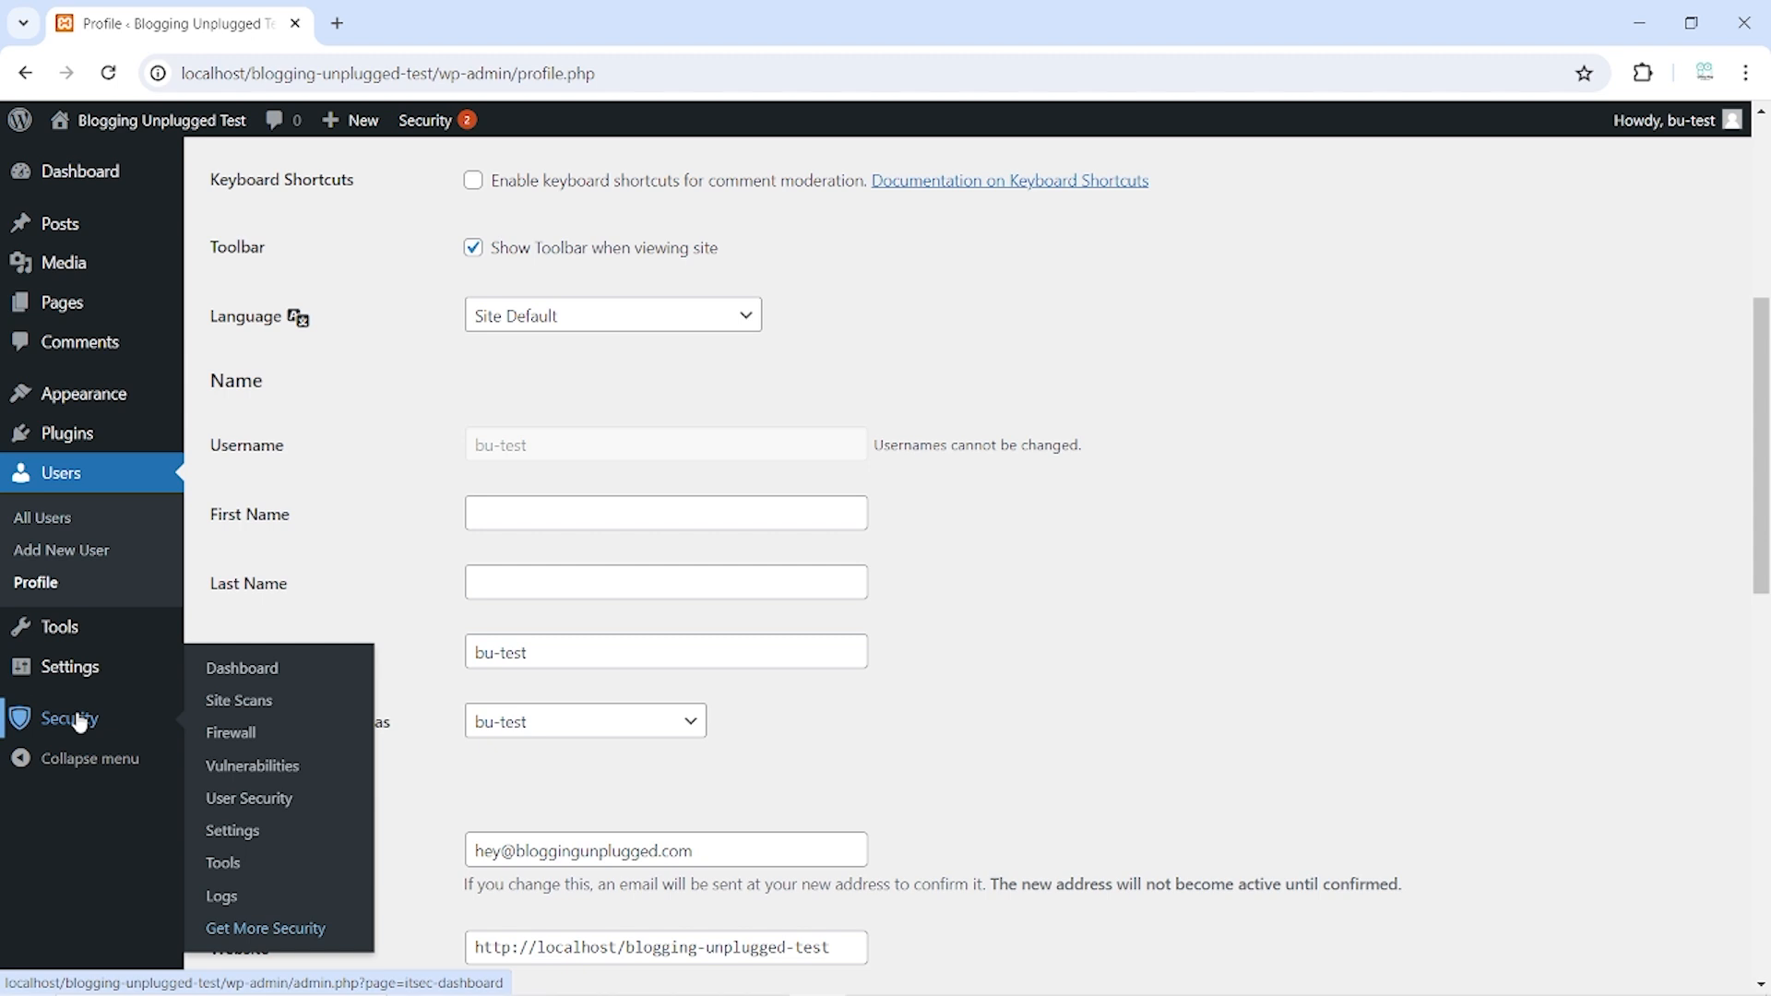
click(80, 722)
Leave the profile page without saving and open Solid Security Settings at User Groups
click(996, 232)
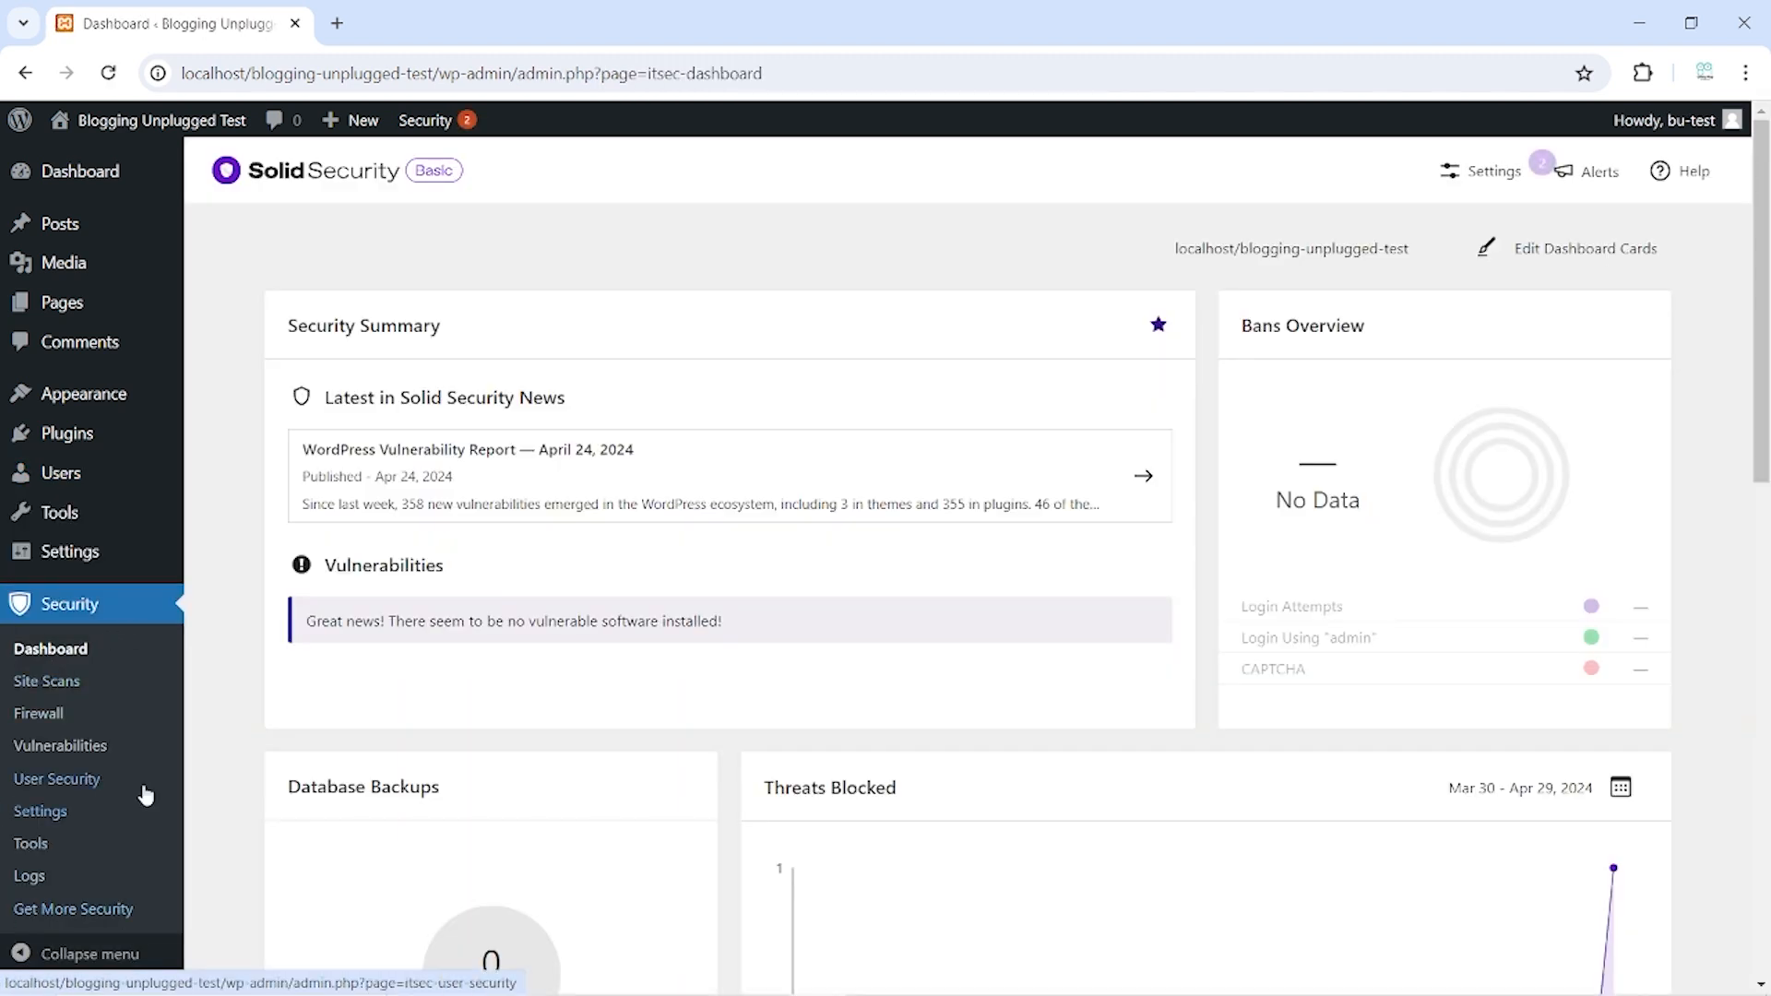
click(54, 820)
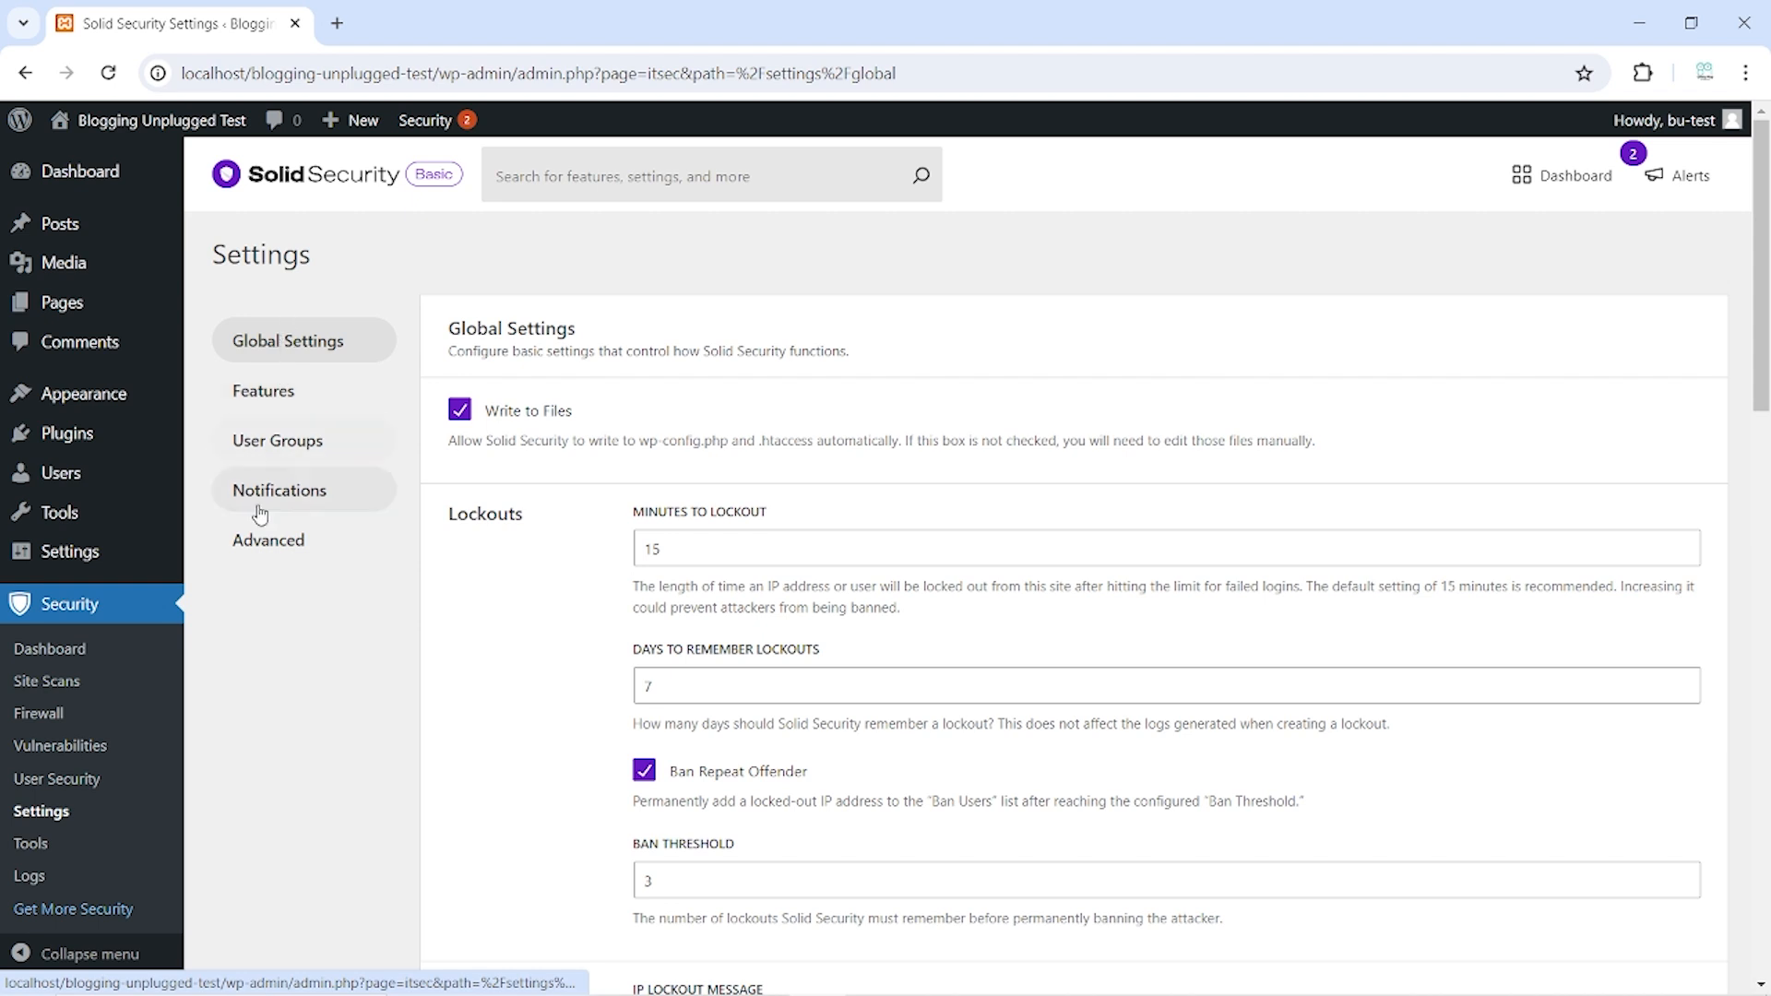
click(286, 448)
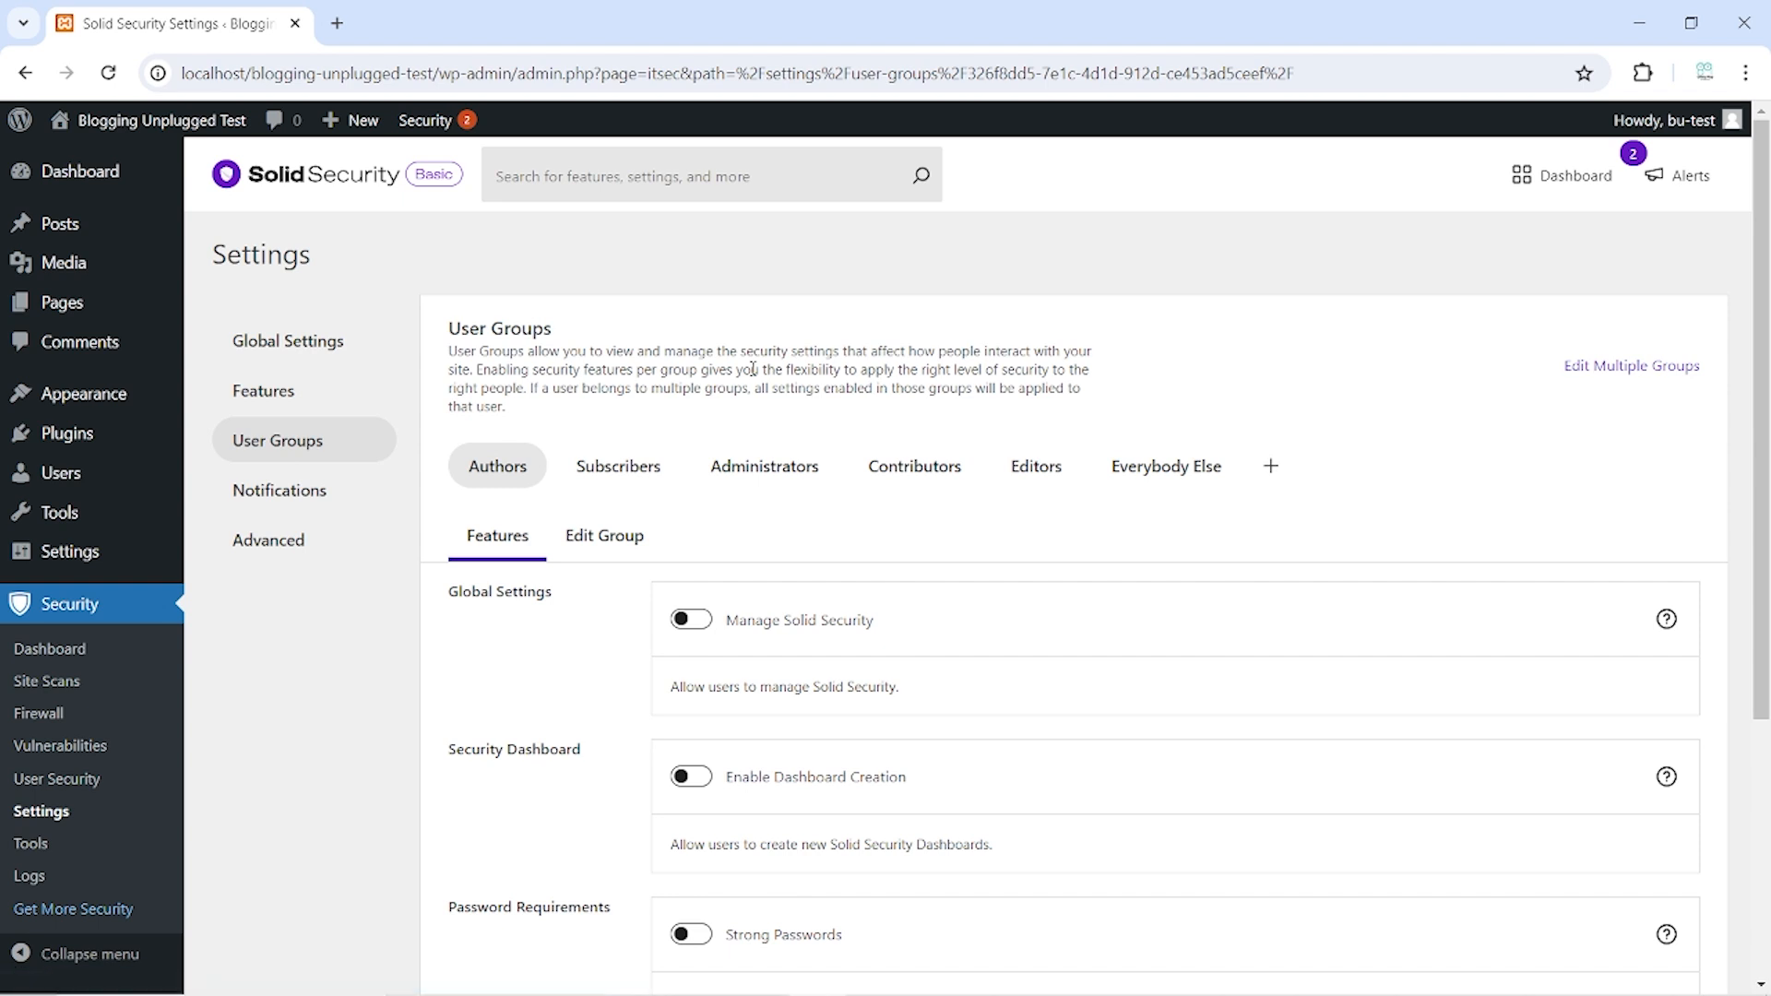
Turn on Strong Passwords for the Administrators group and save its settings
click(760, 471)
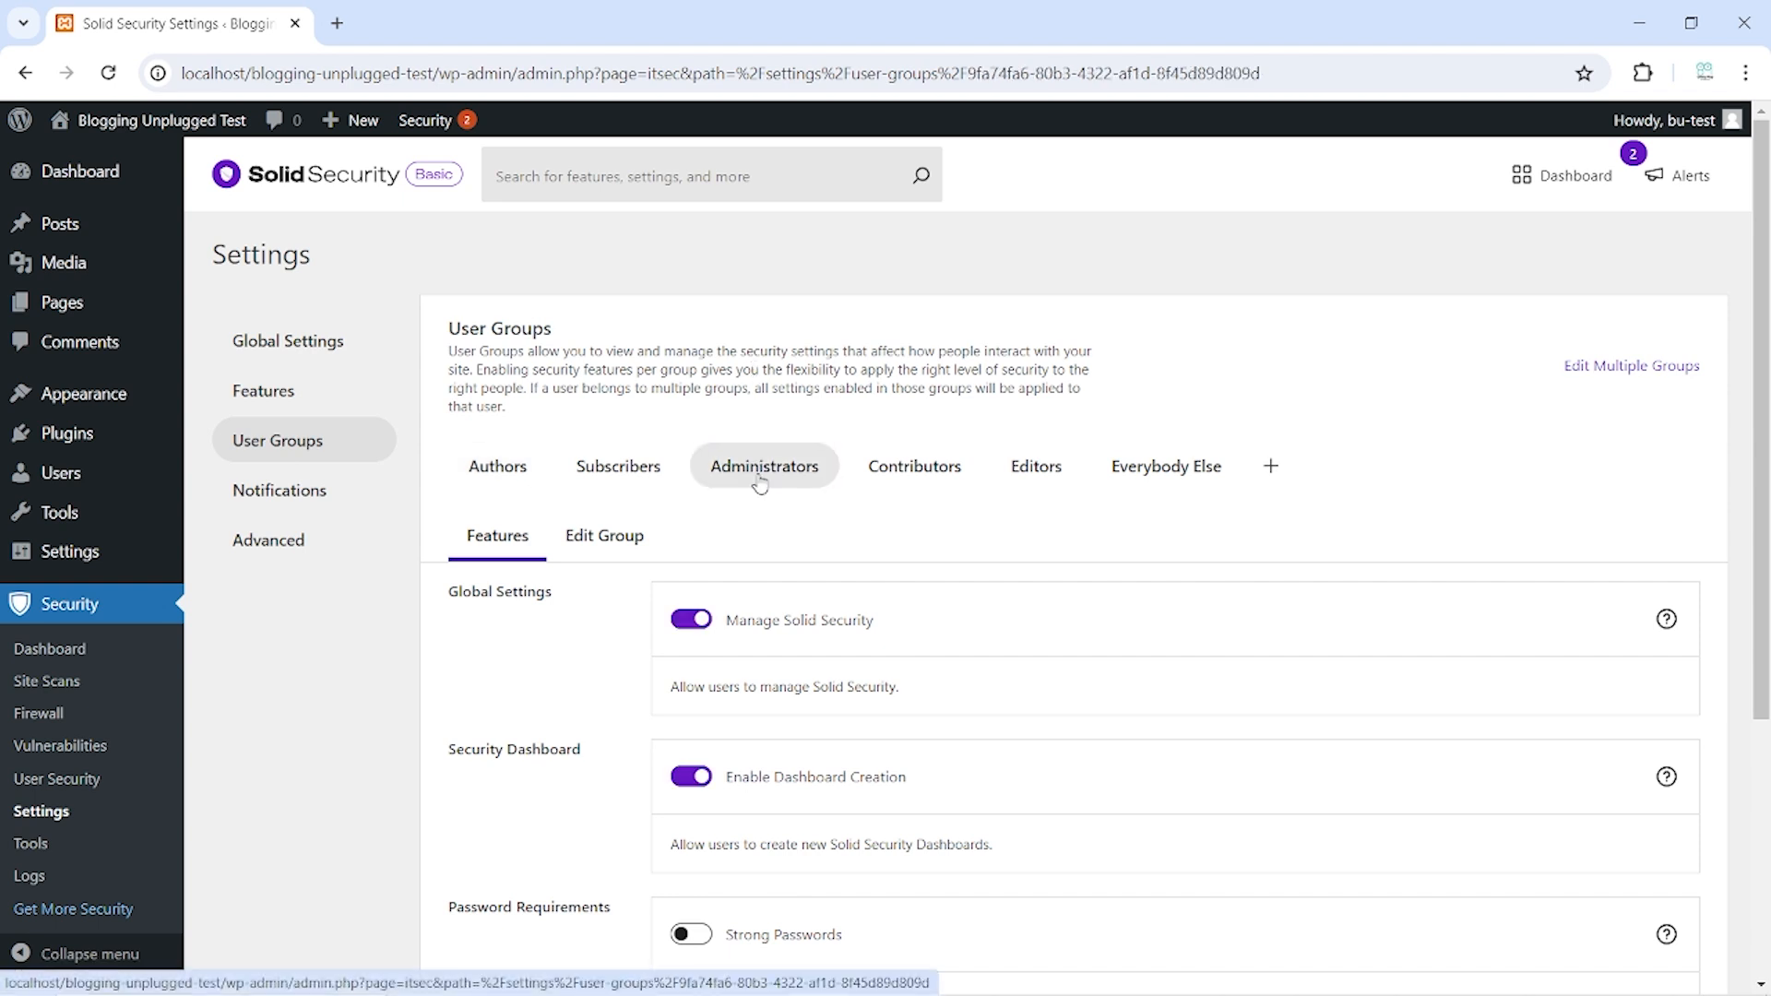
scroll(761, 480, down, 4)
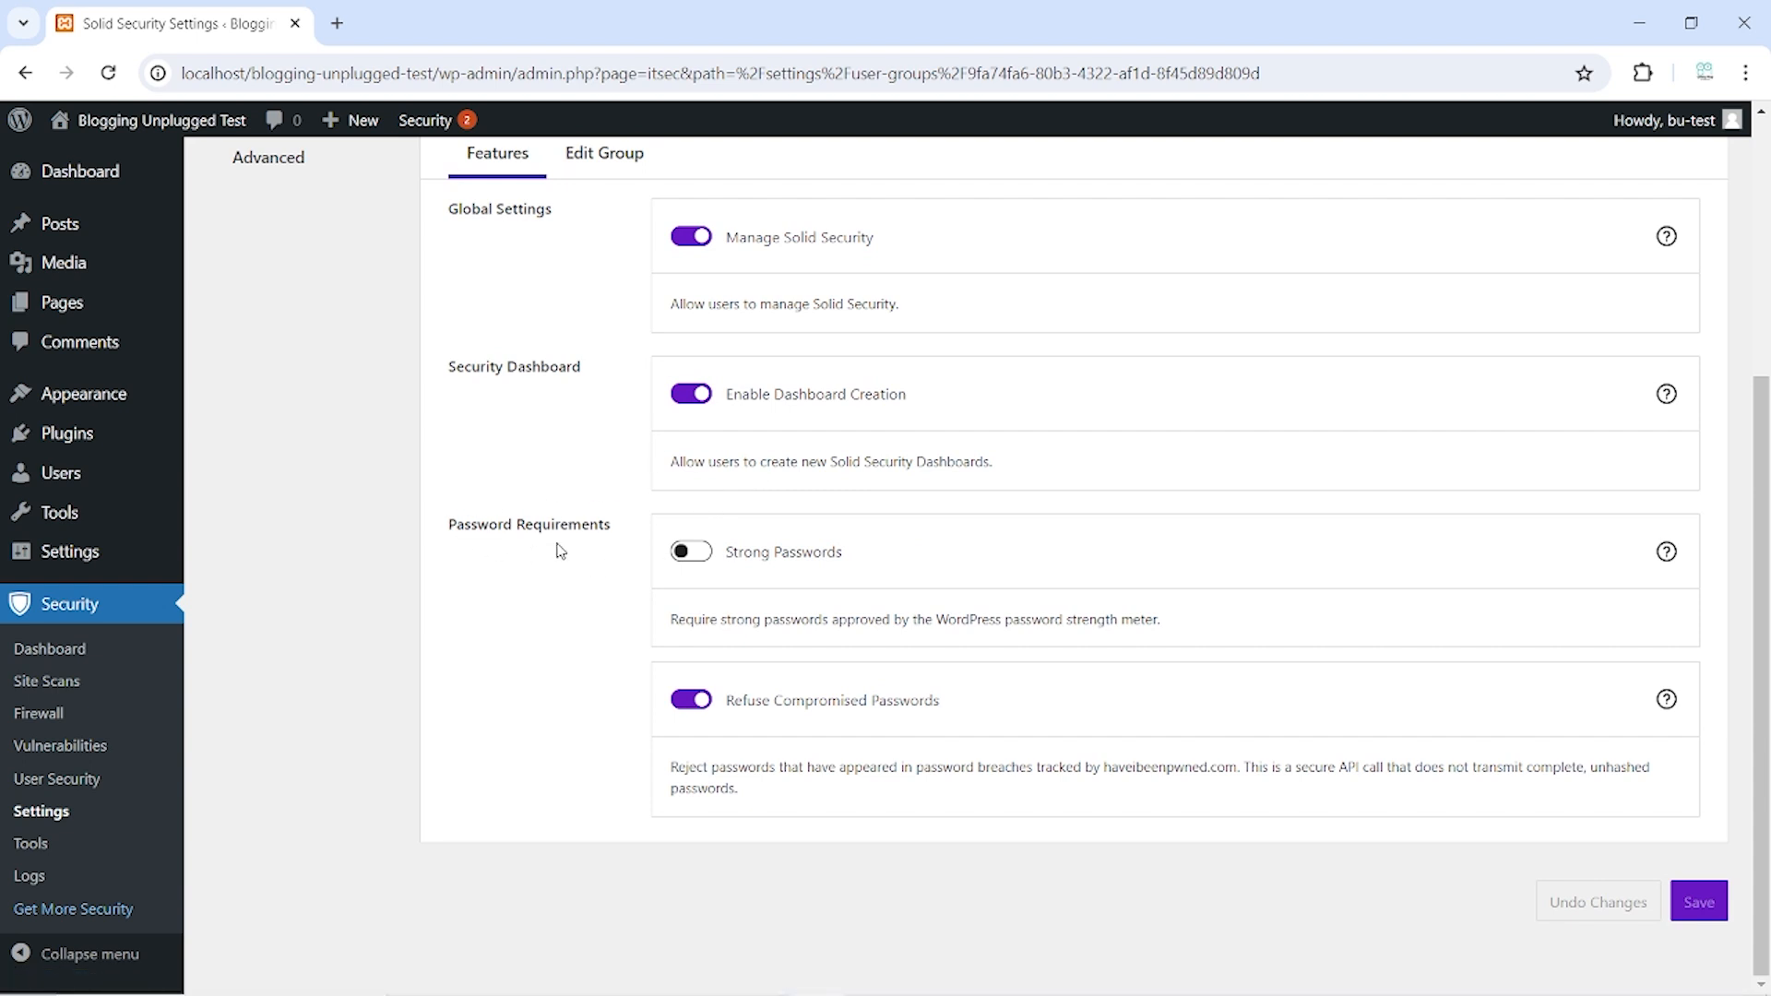
click(694, 553)
click(1705, 908)
scroll(1206, 771, down, 3)
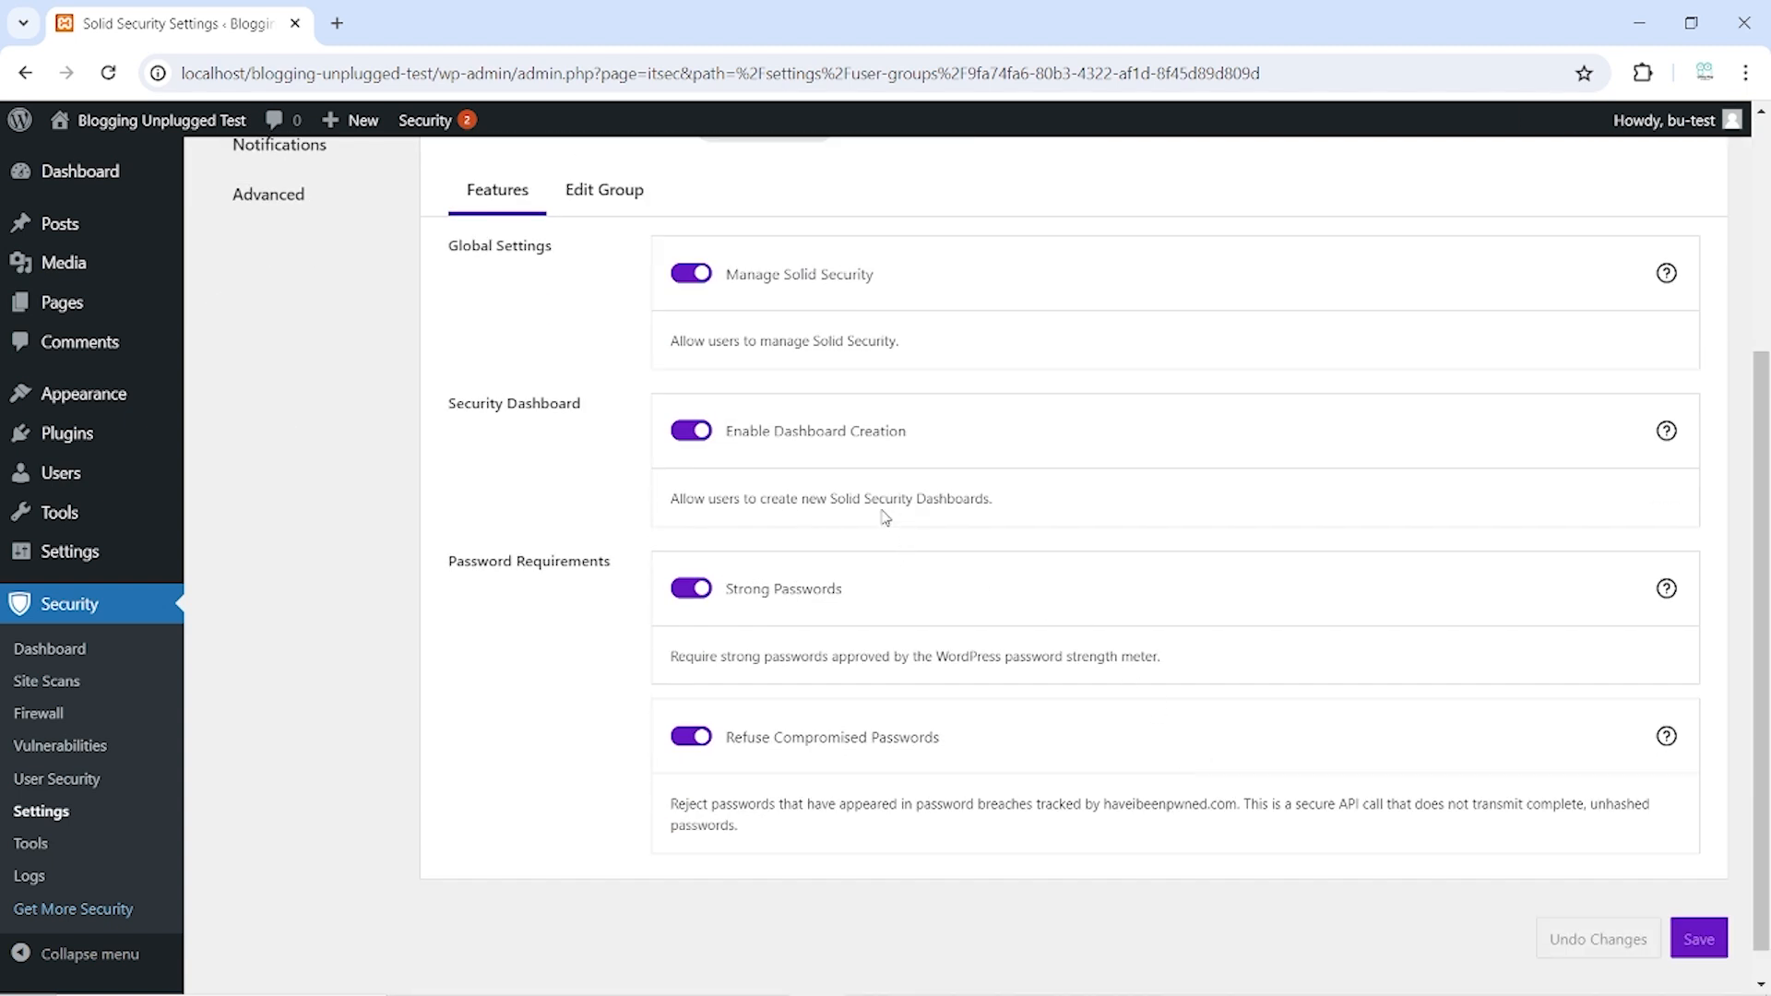
scroll(812, 517, up, 4)
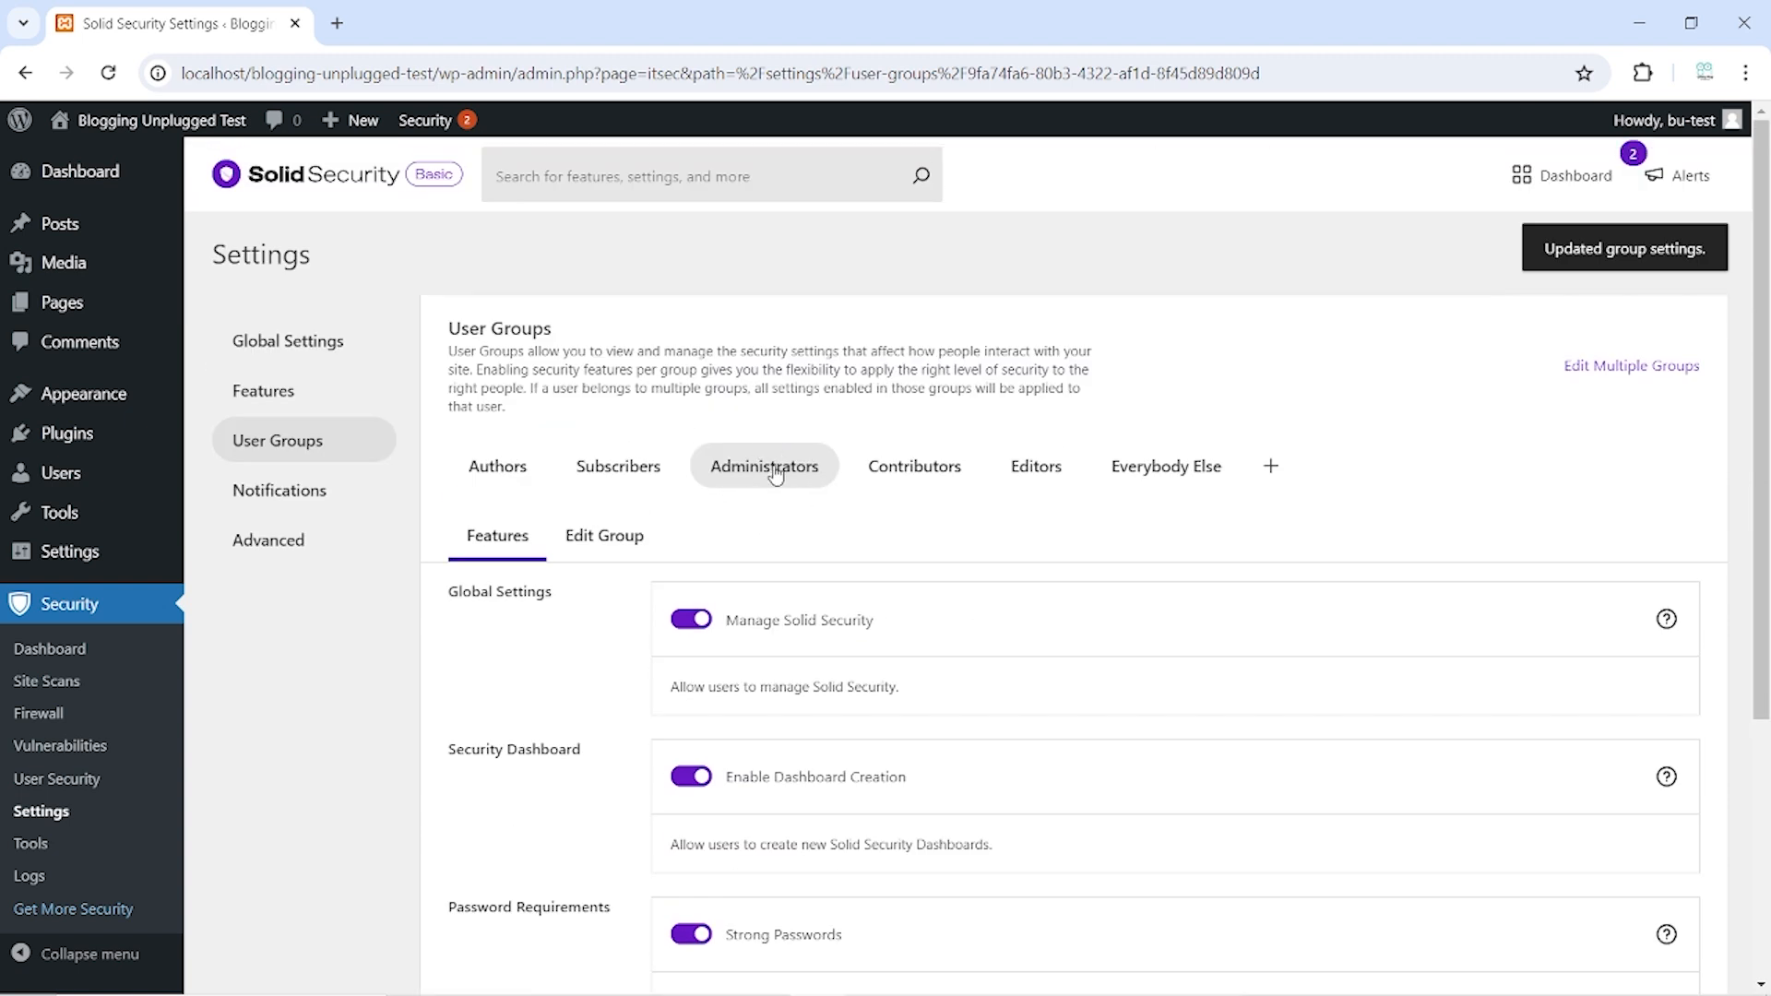
Turn on Strong Passwords for the Authors and Subscribers groups, saving each
click(497, 465)
scroll(591, 530, down, 4)
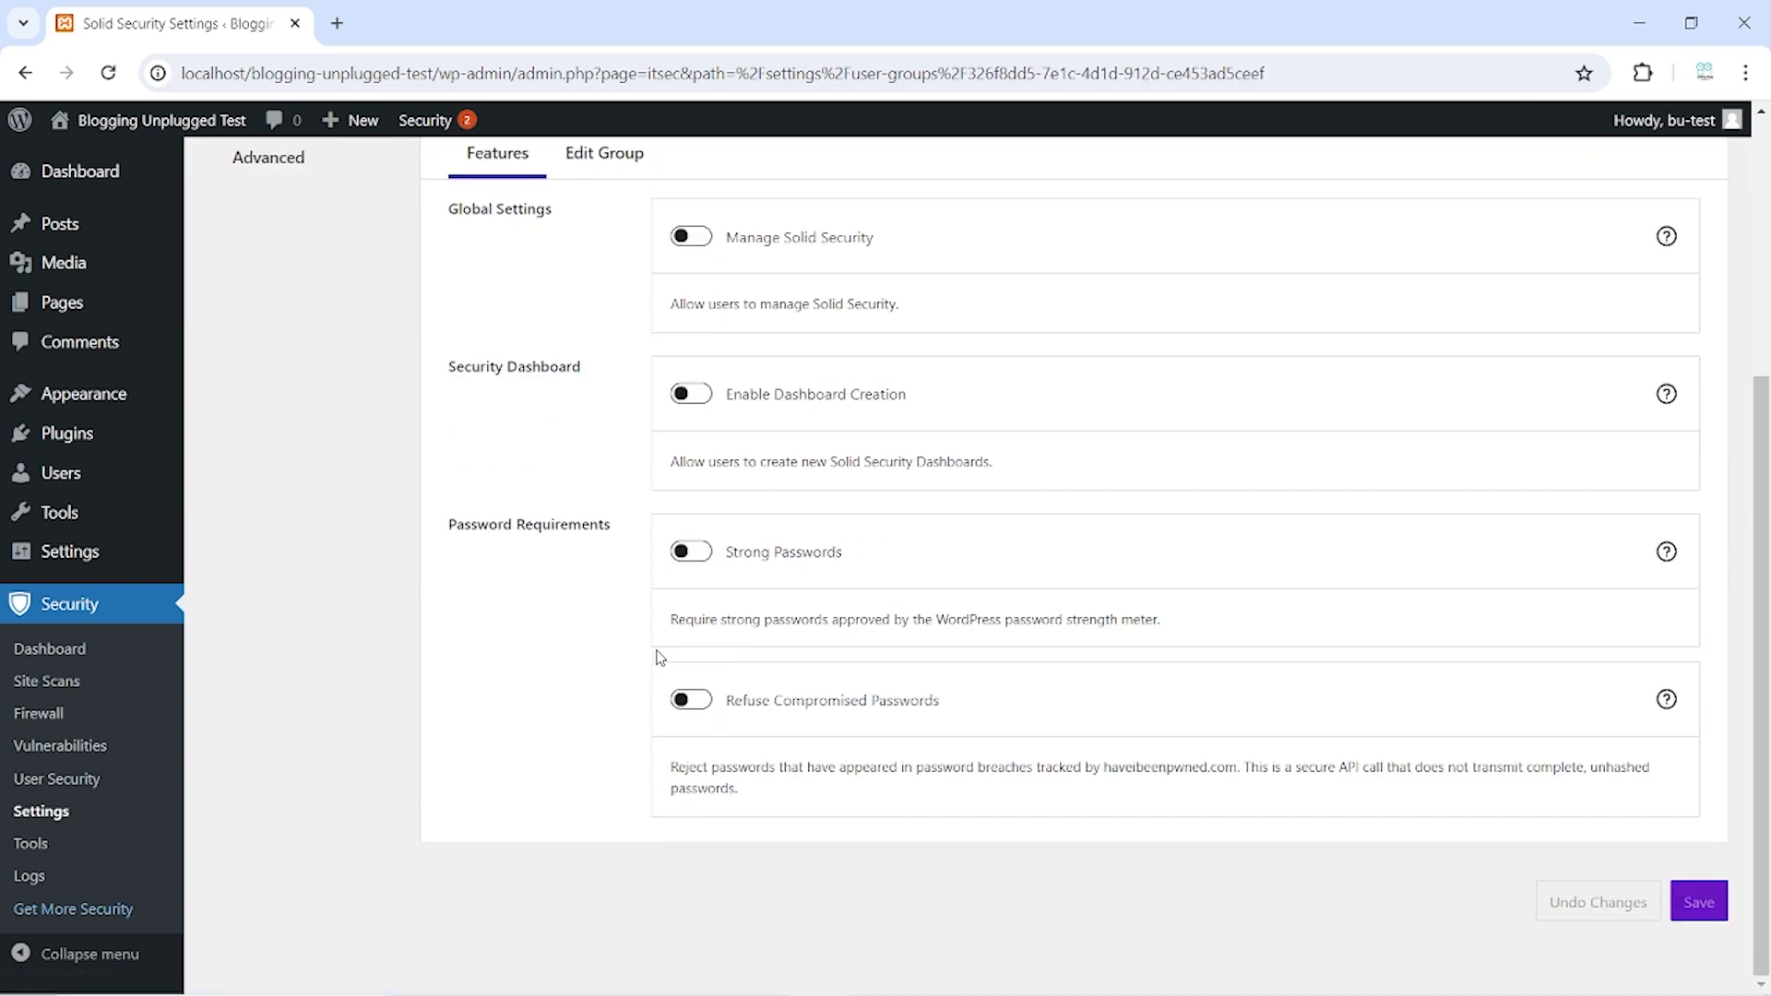
click(706, 554)
click(1711, 900)
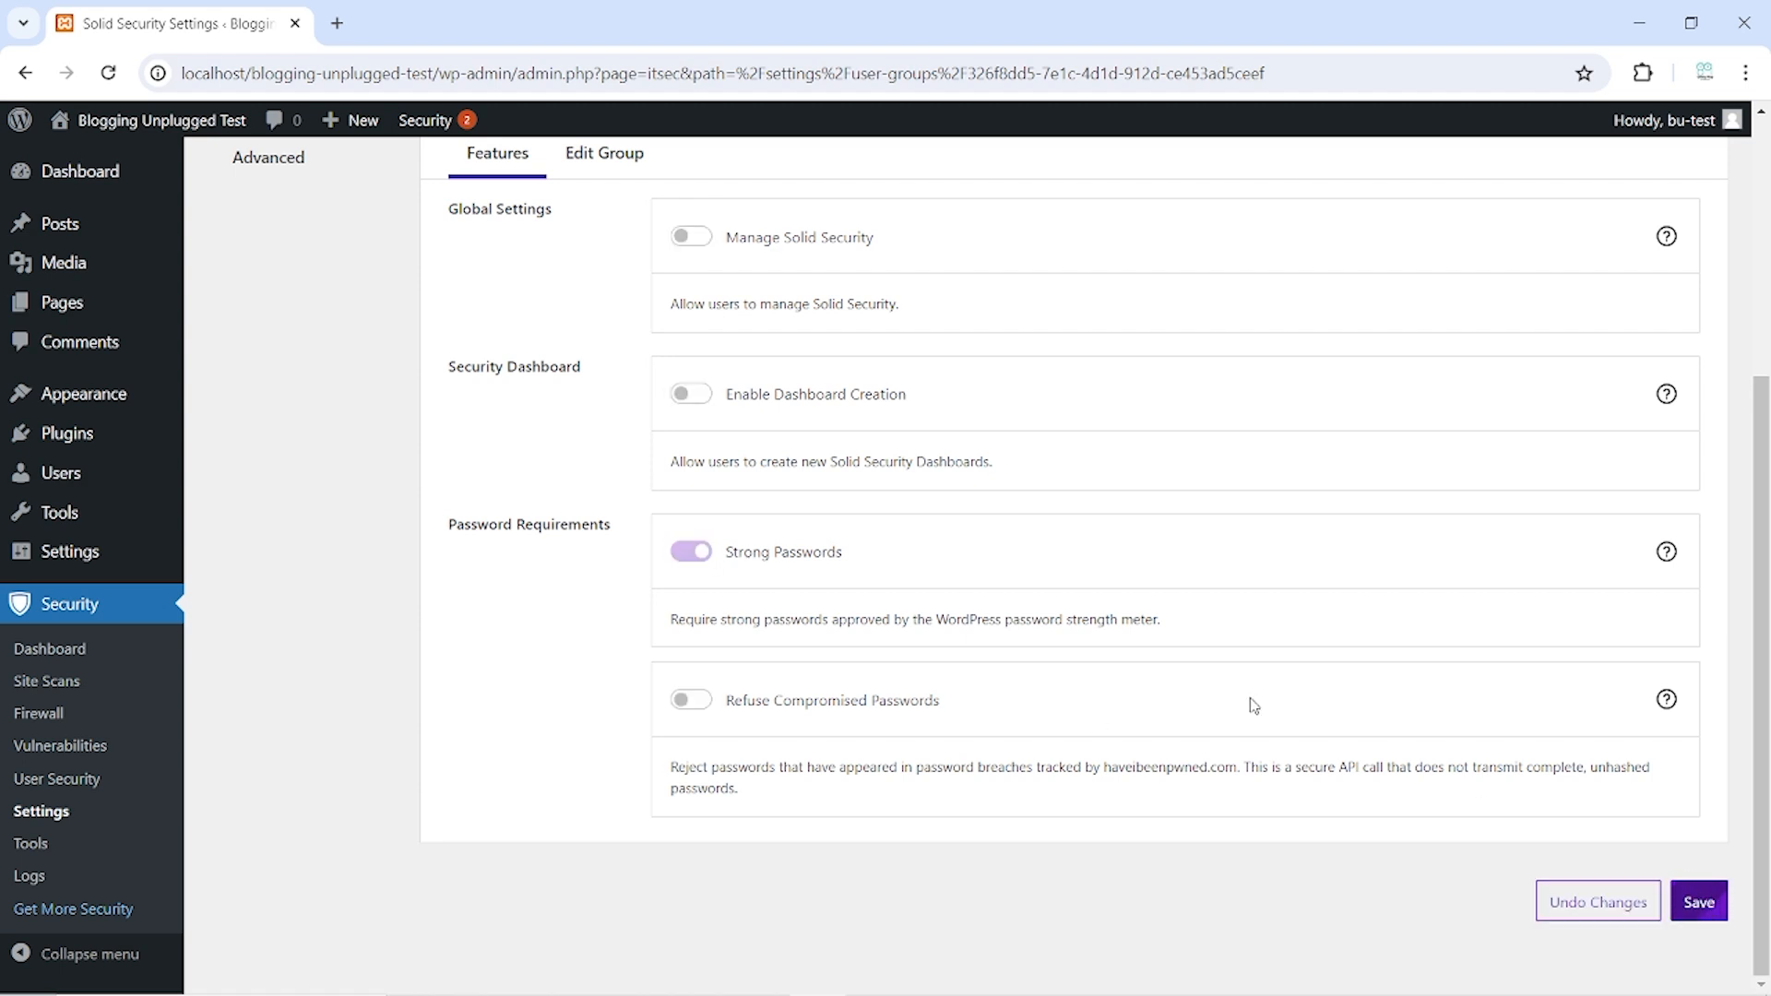
scroll(1242, 704, up, 4)
click(654, 480)
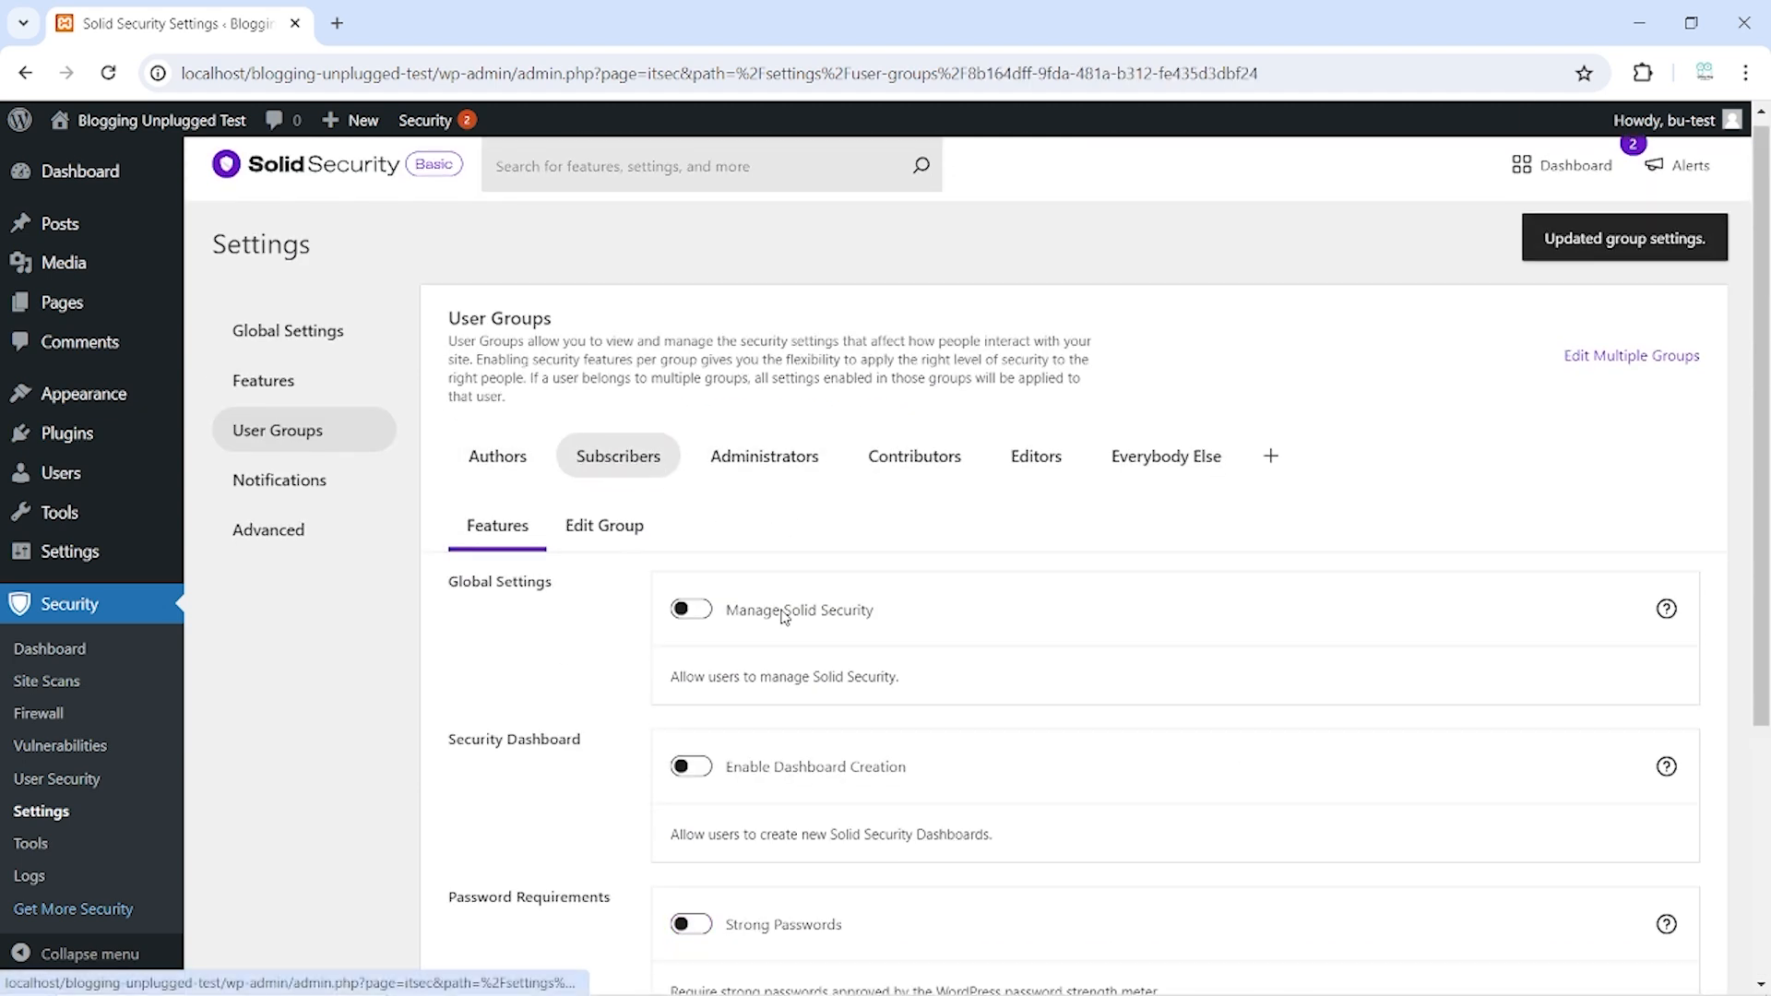
scroll(763, 672, down, 4)
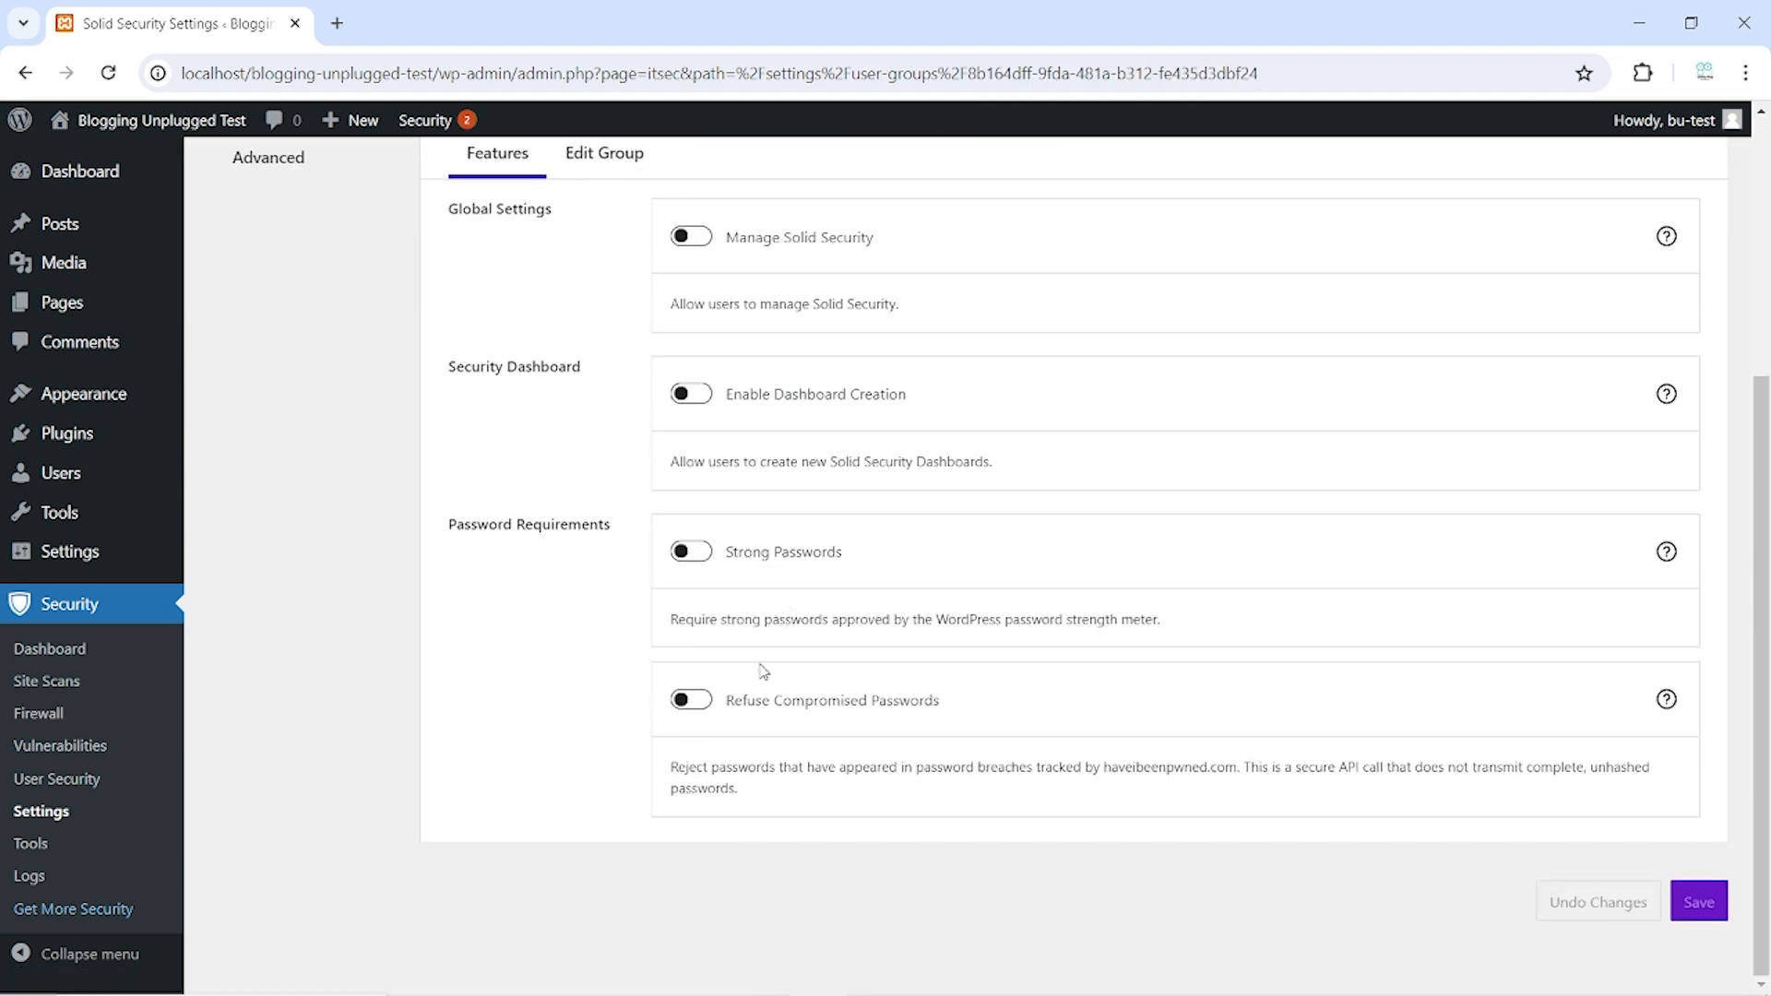
click(691, 552)
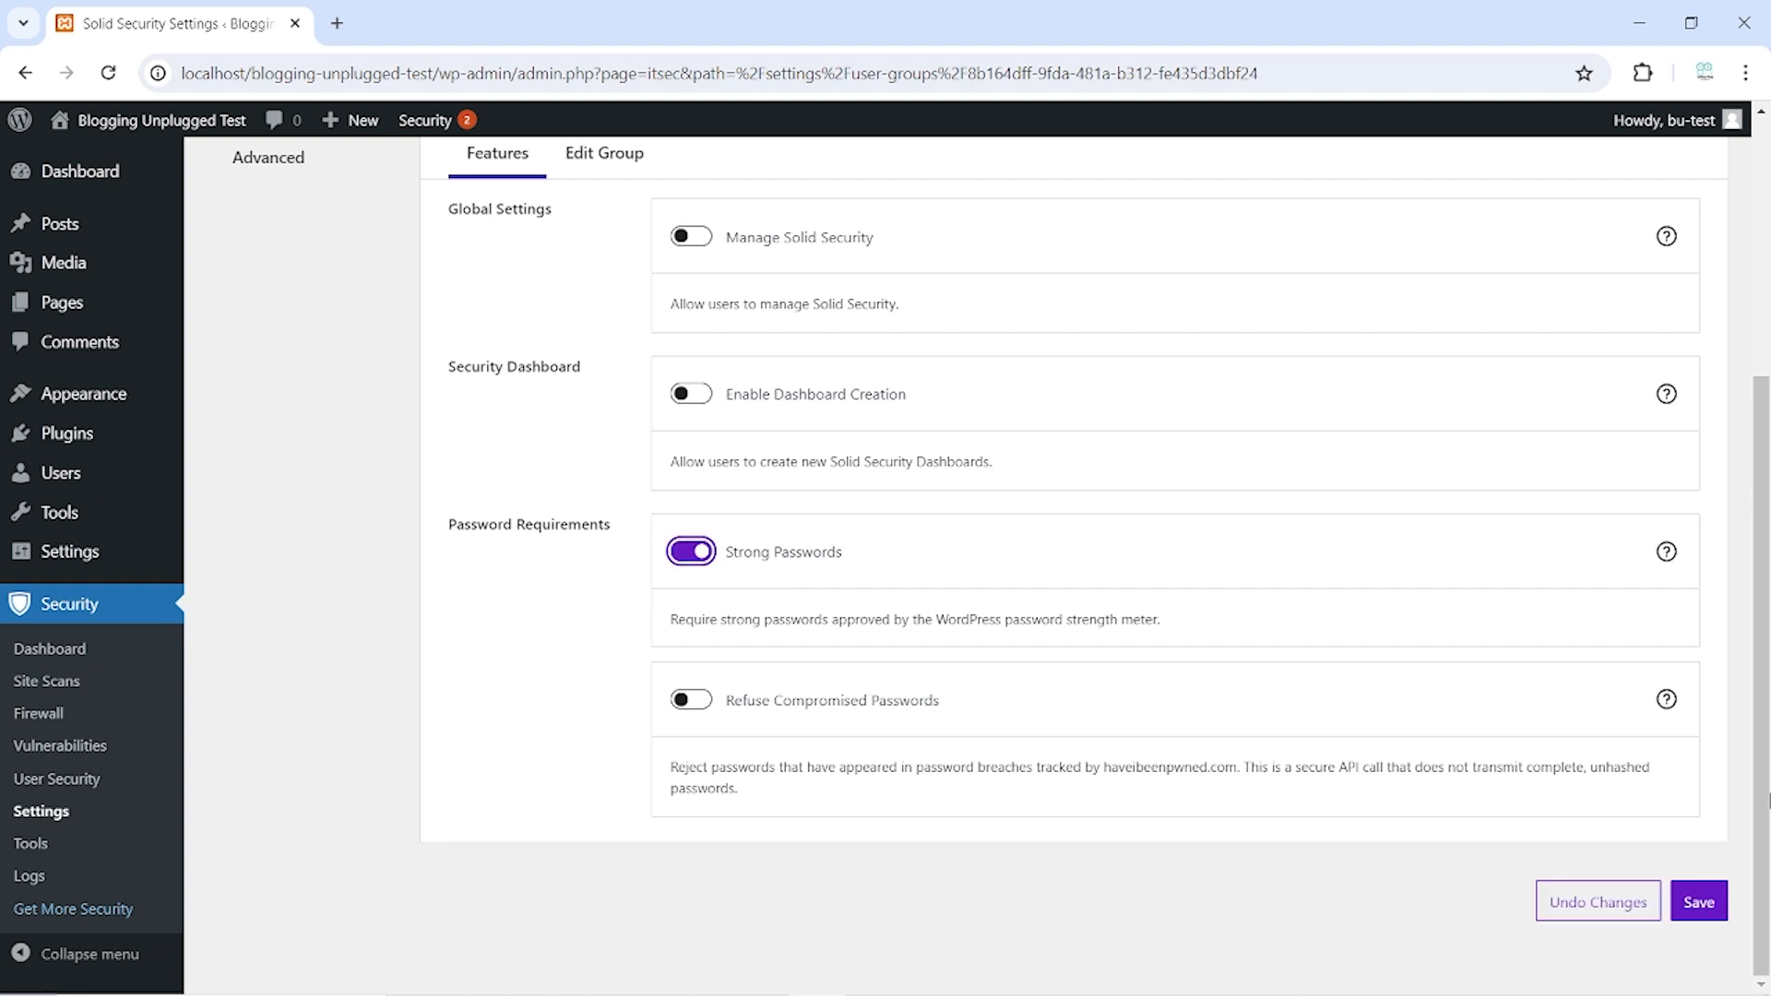
click(1698, 902)
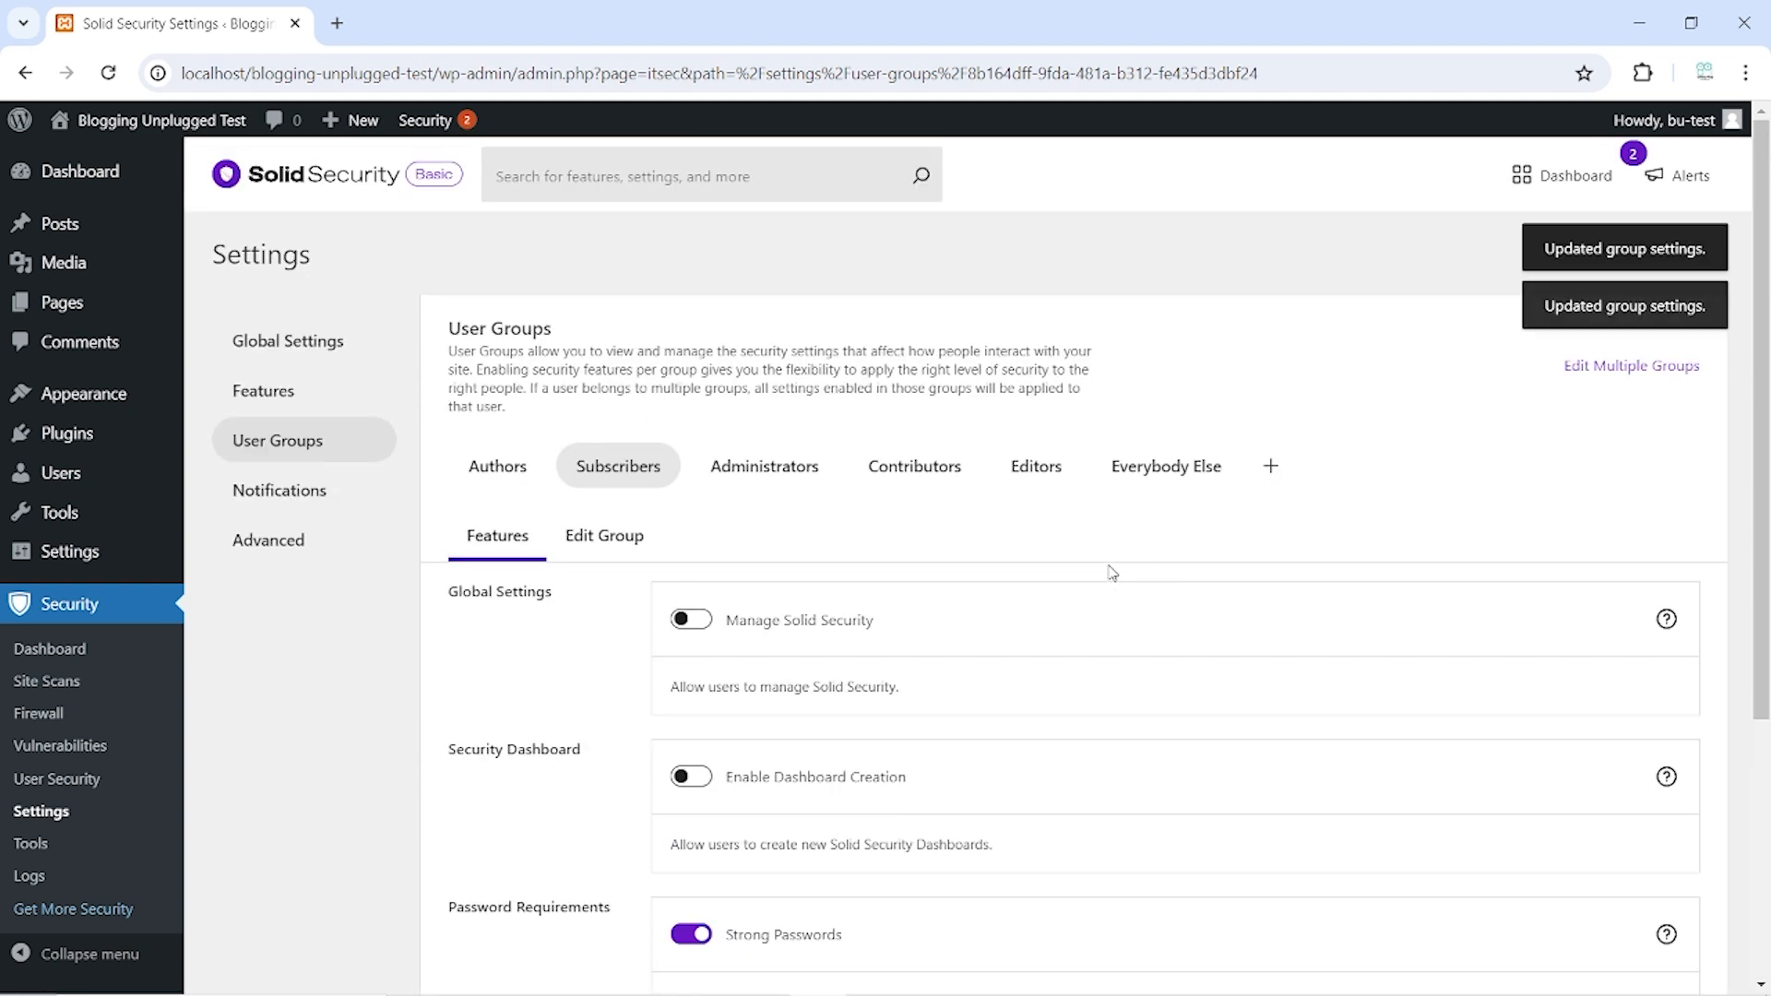
Turn on Strong Passwords for the Contributors and Editors groups, saving each
click(914, 466)
scroll(503, 521, down, 5)
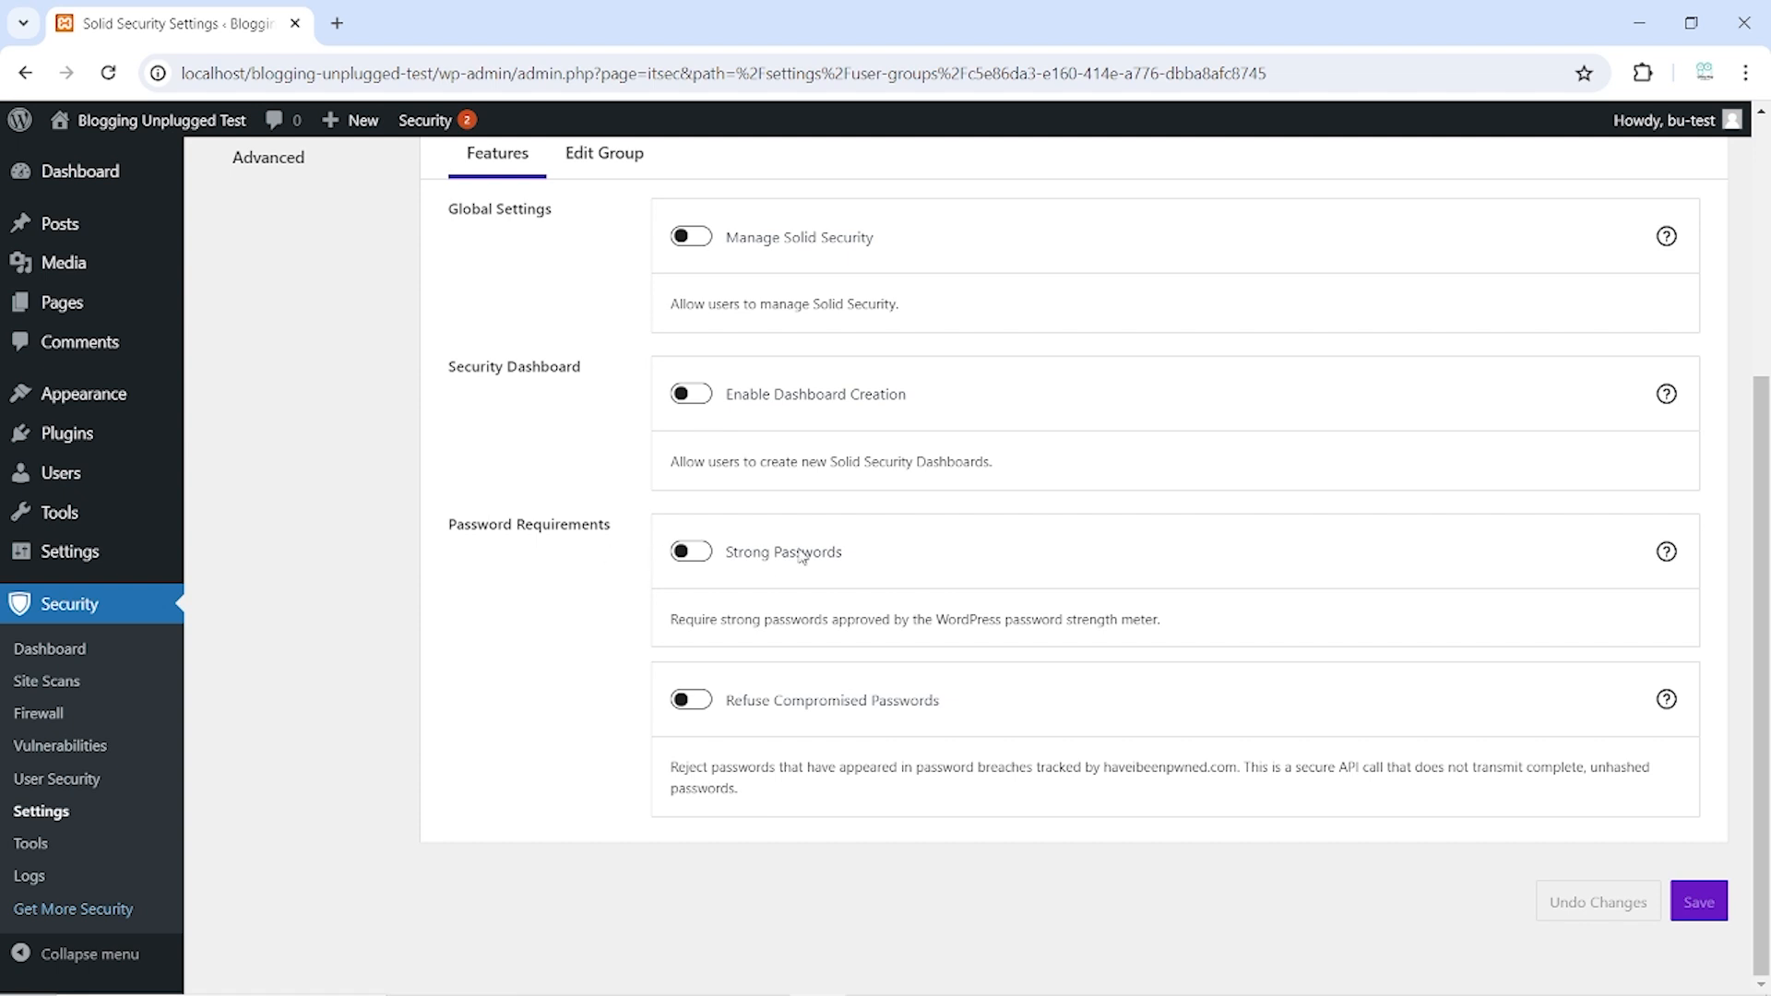
click(698, 552)
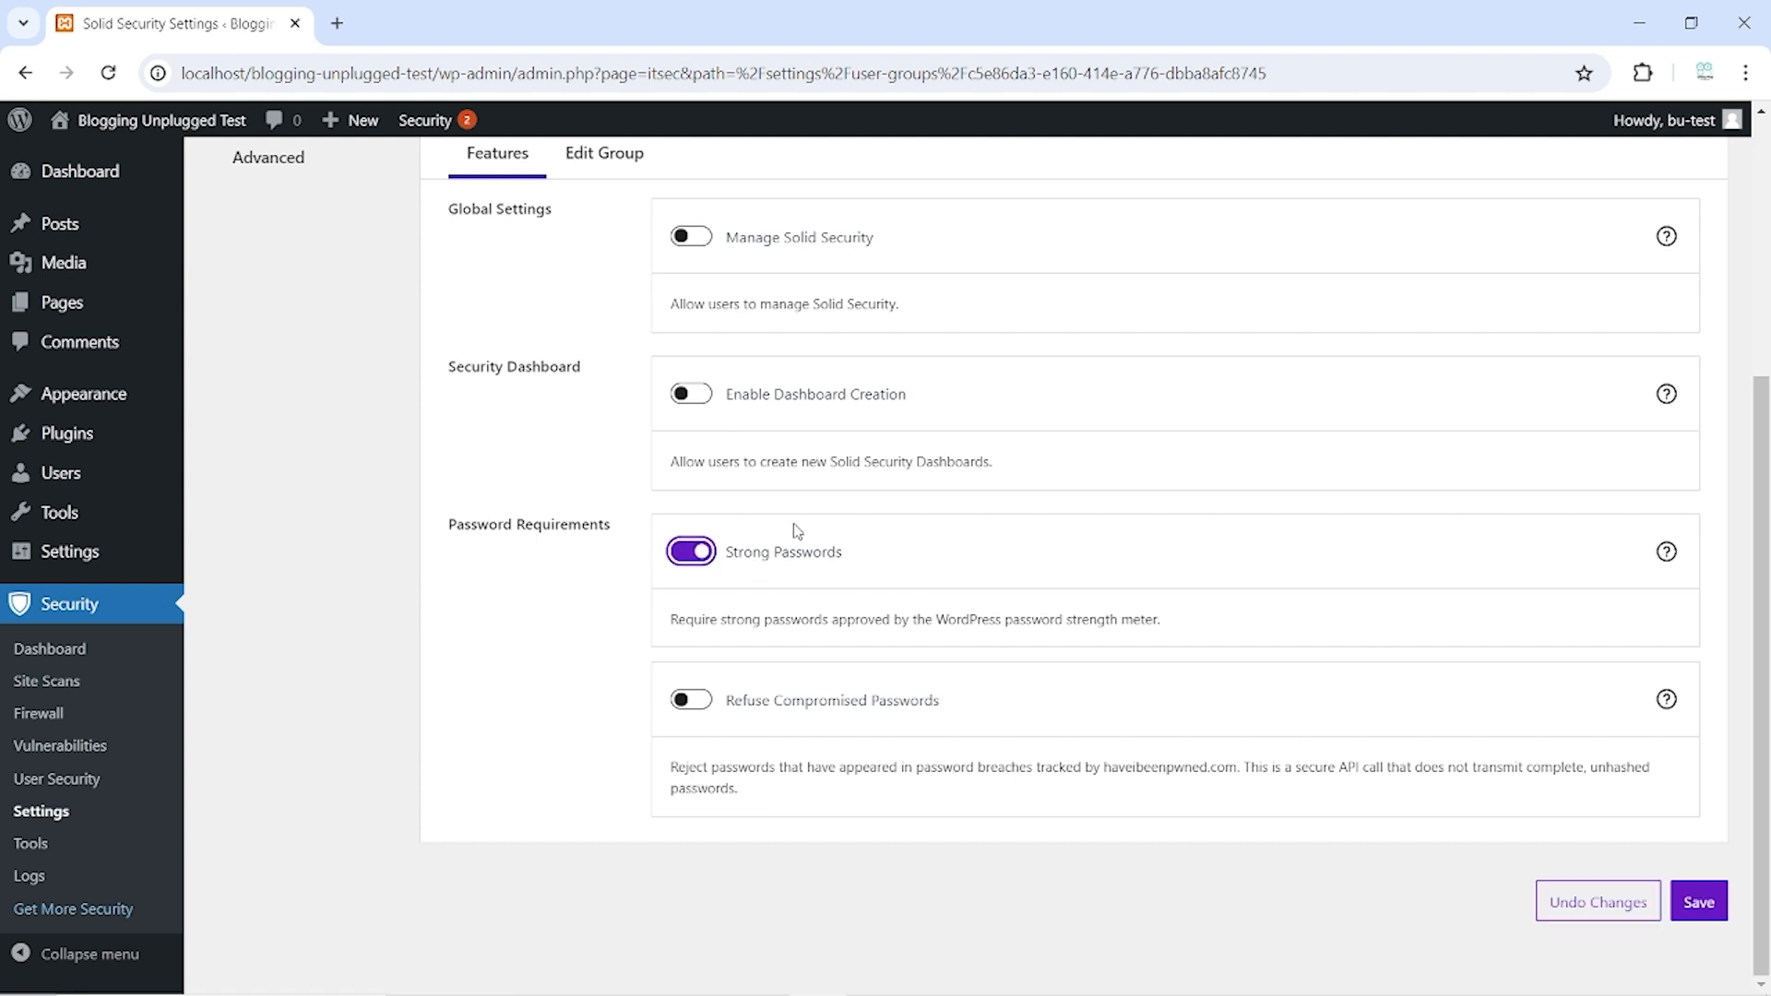
click(1700, 902)
scroll(1402, 650, up, 5)
click(1053, 471)
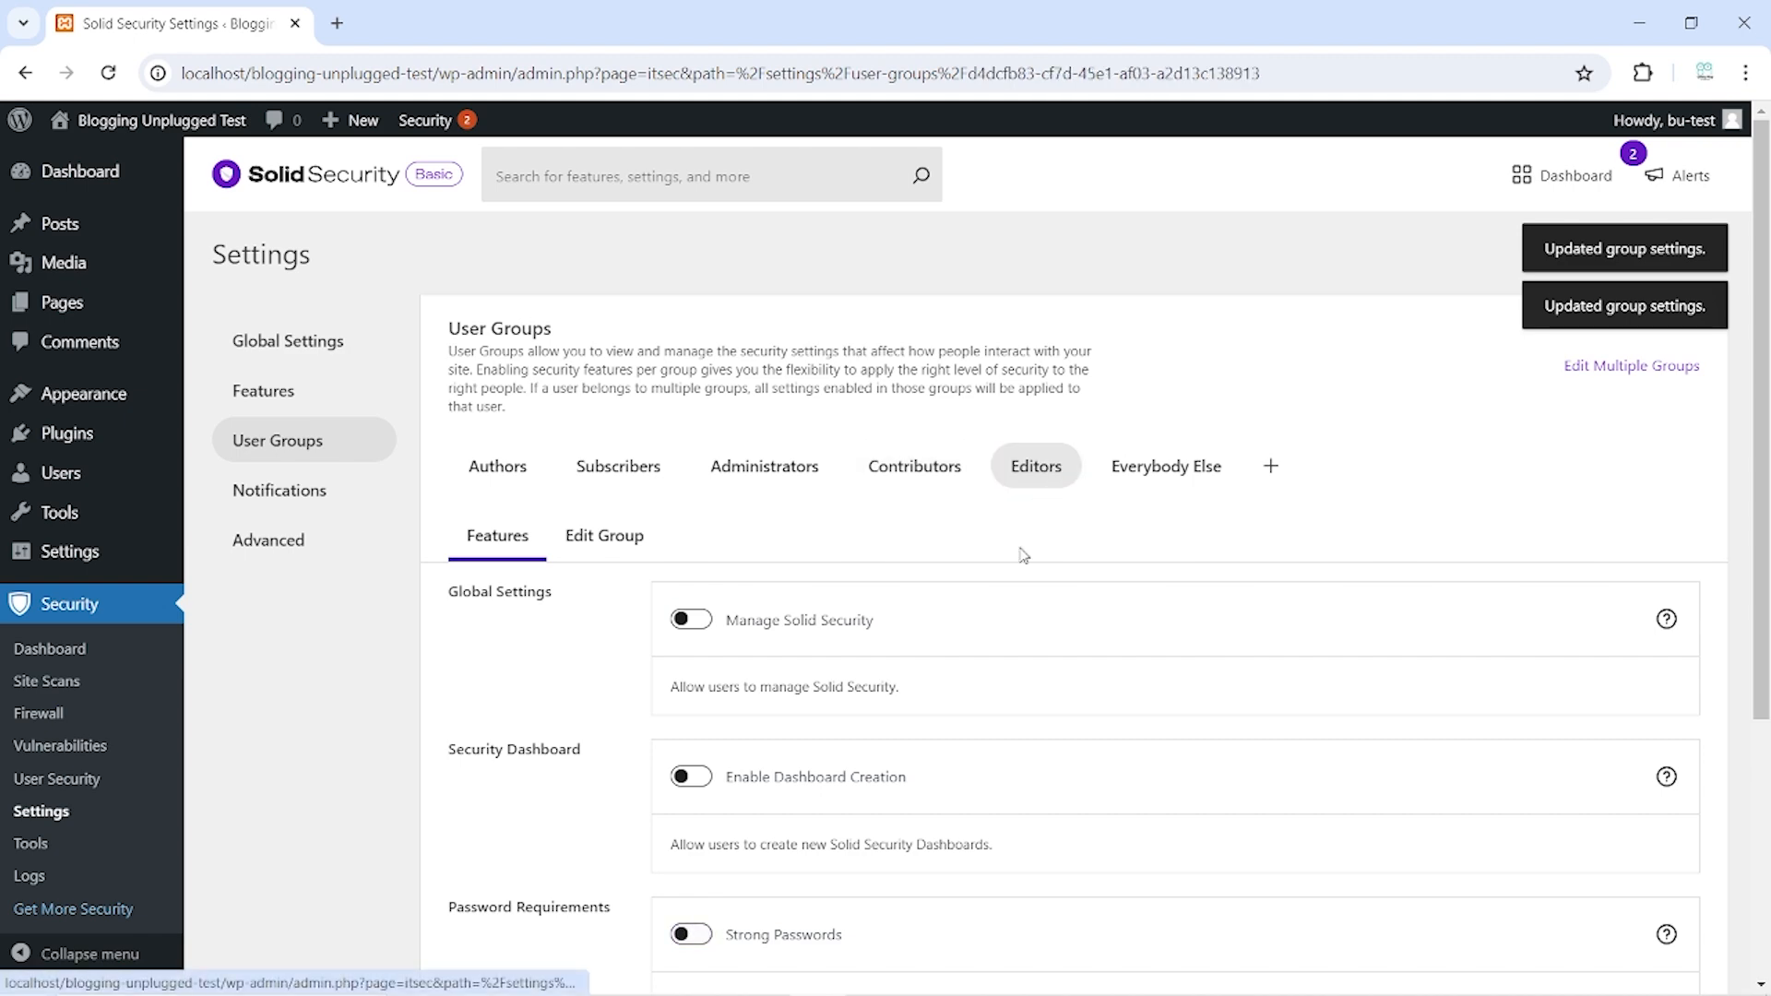
scroll(1020, 554, down, 4)
click(691, 554)
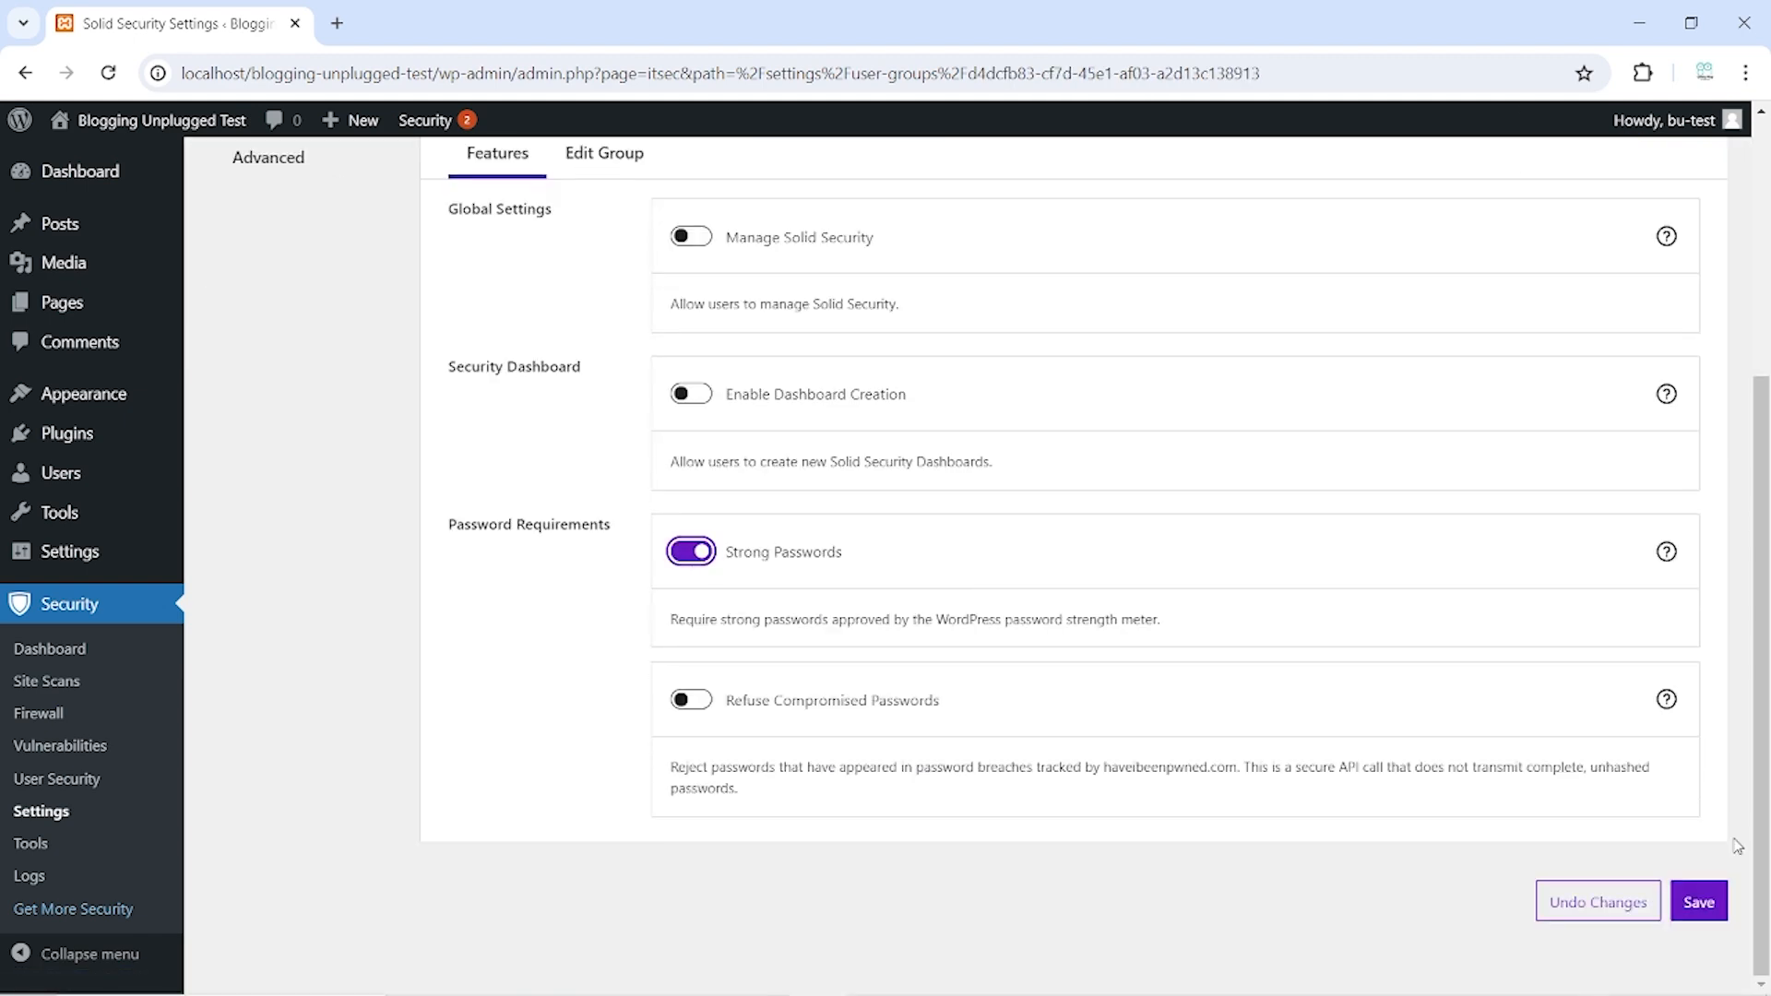
click(1699, 902)
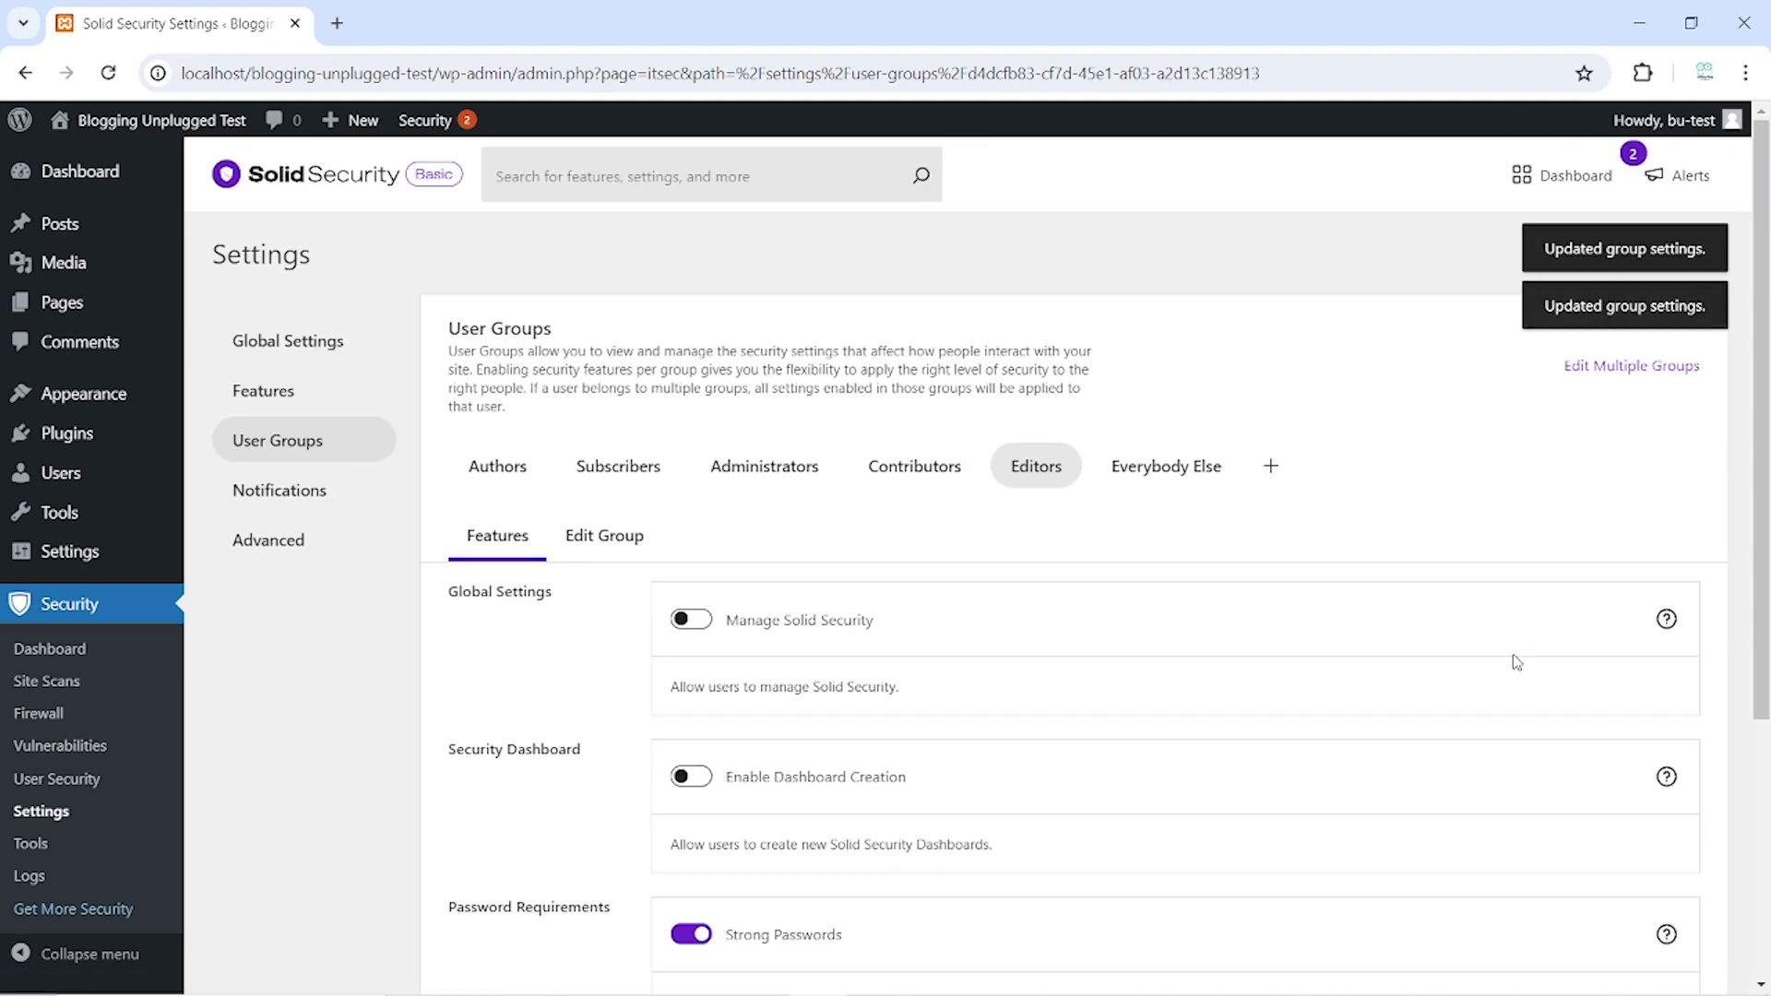
Turn on Strong Passwords for the Everybody Else group and save it
click(1158, 468)
scroll(716, 643, down, 4)
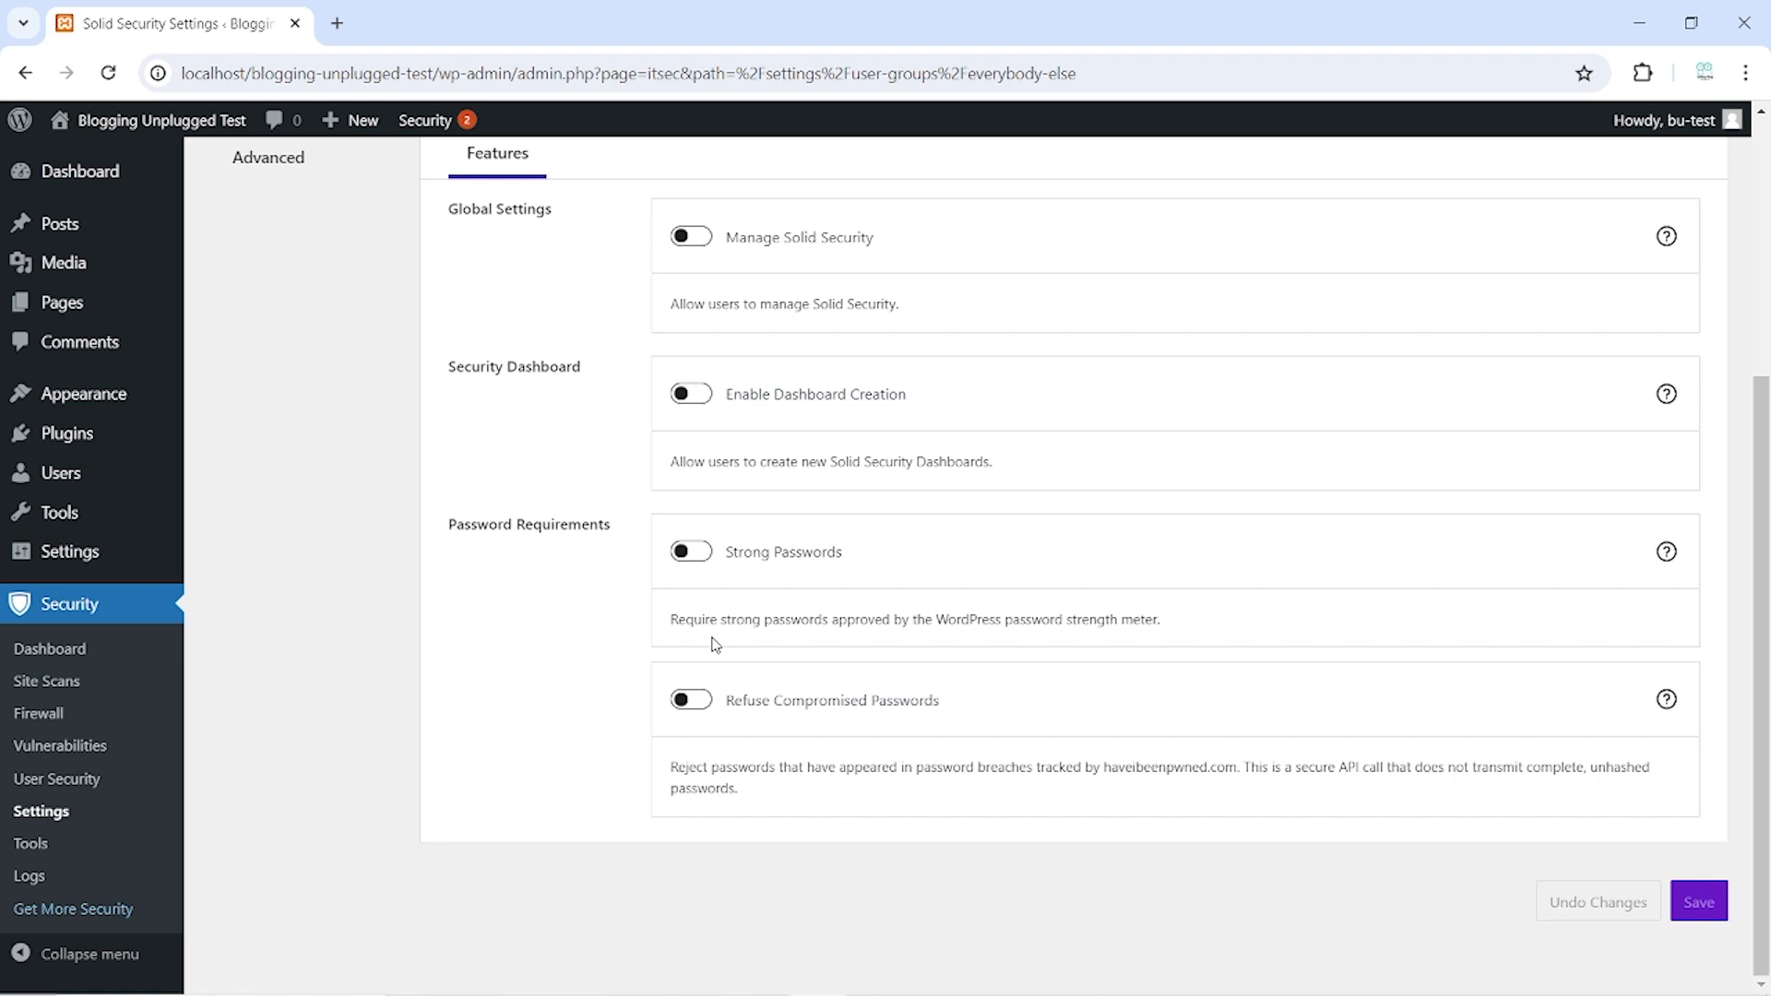
click(692, 553)
click(1707, 910)
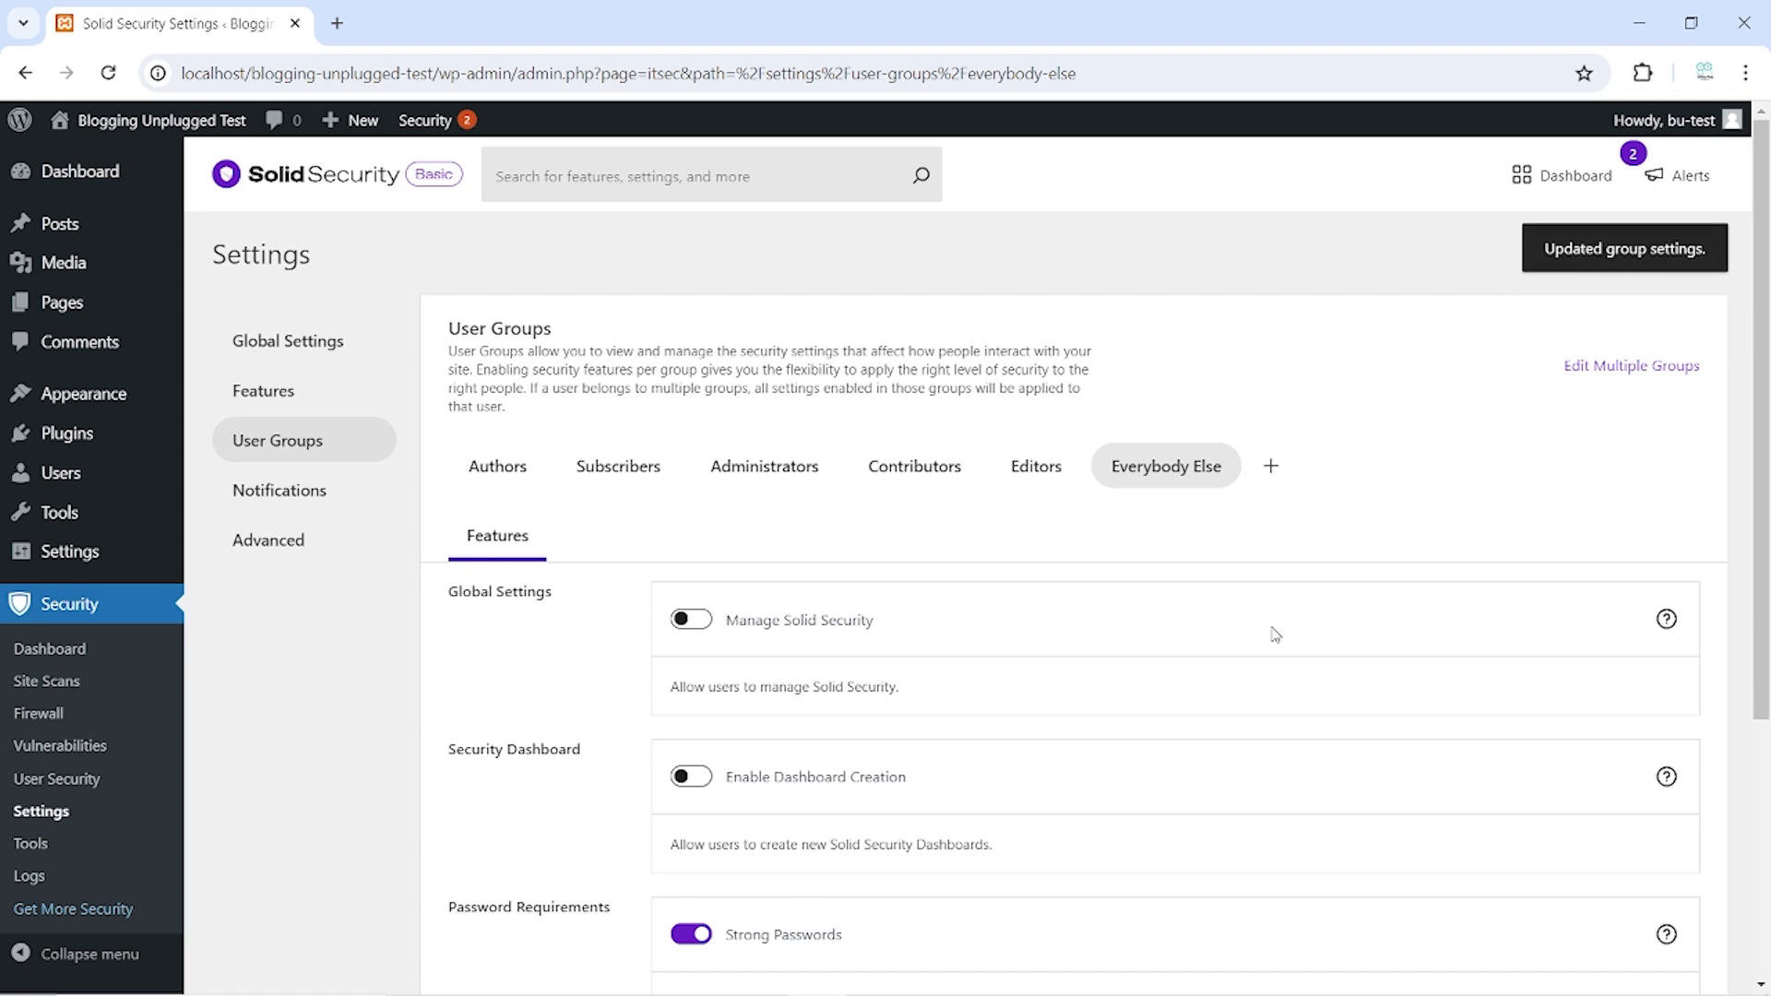
Return to your own Profile page under Users and scroll to Account Management
click(92, 475)
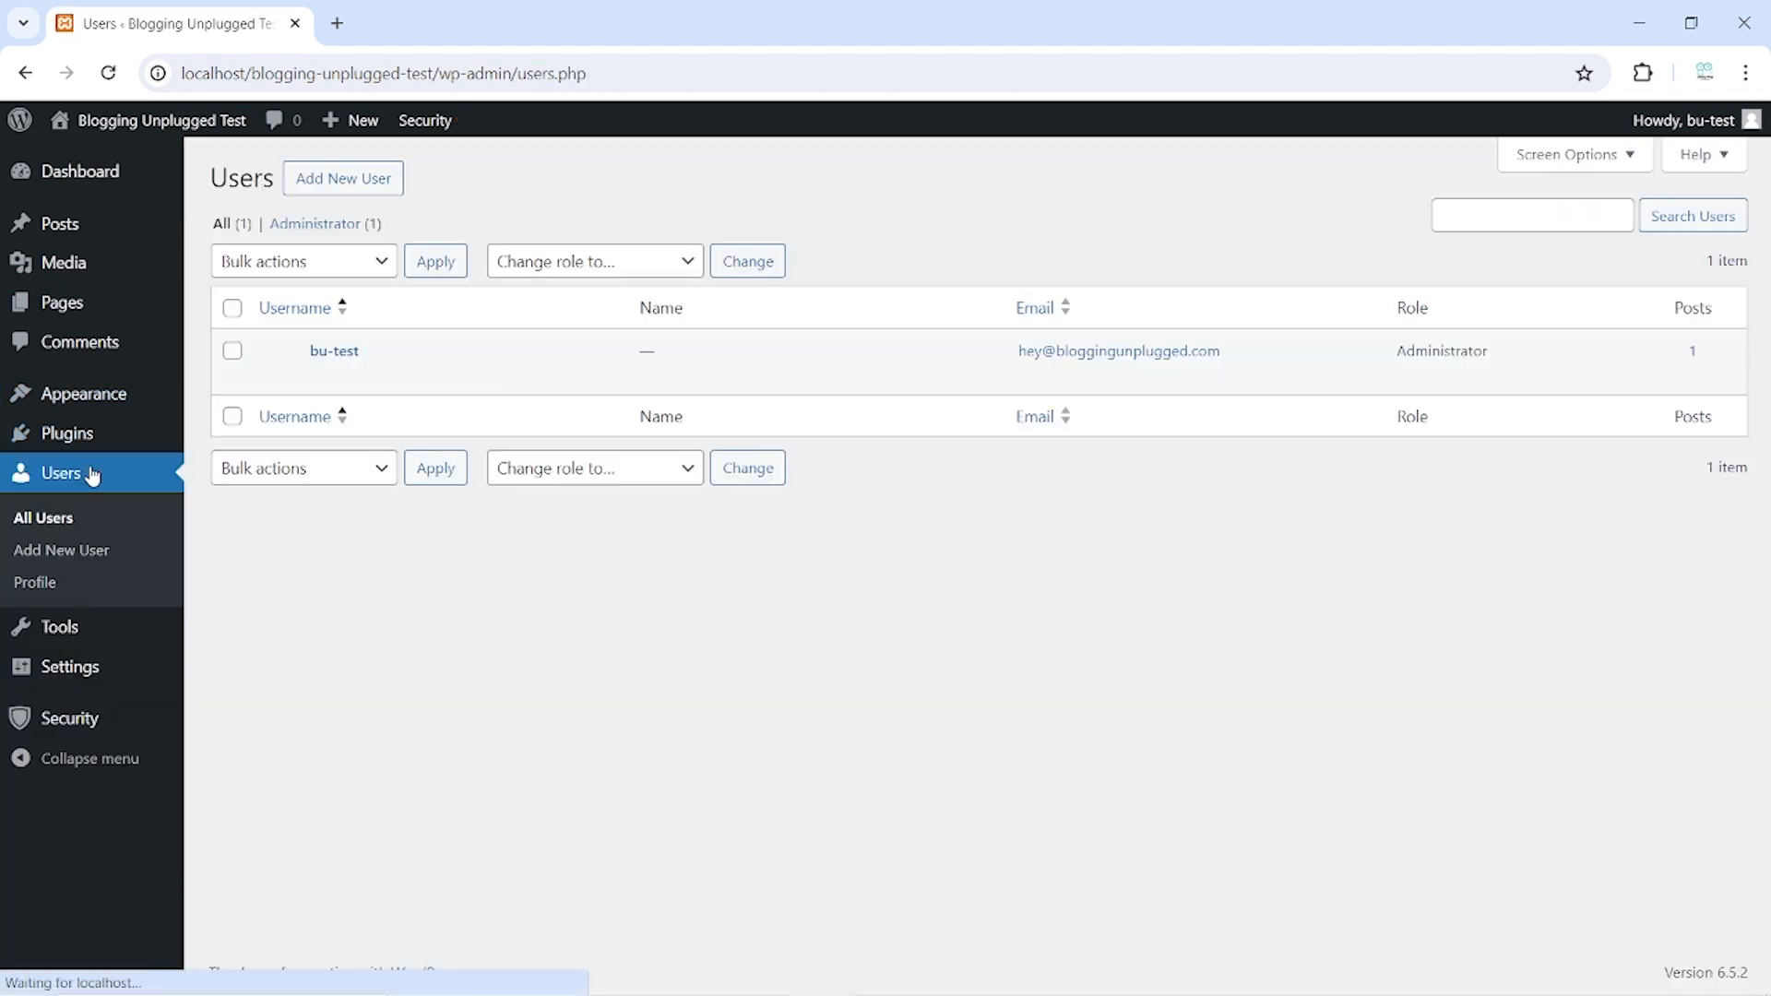
click(51, 582)
scroll(591, 397, down, 10)
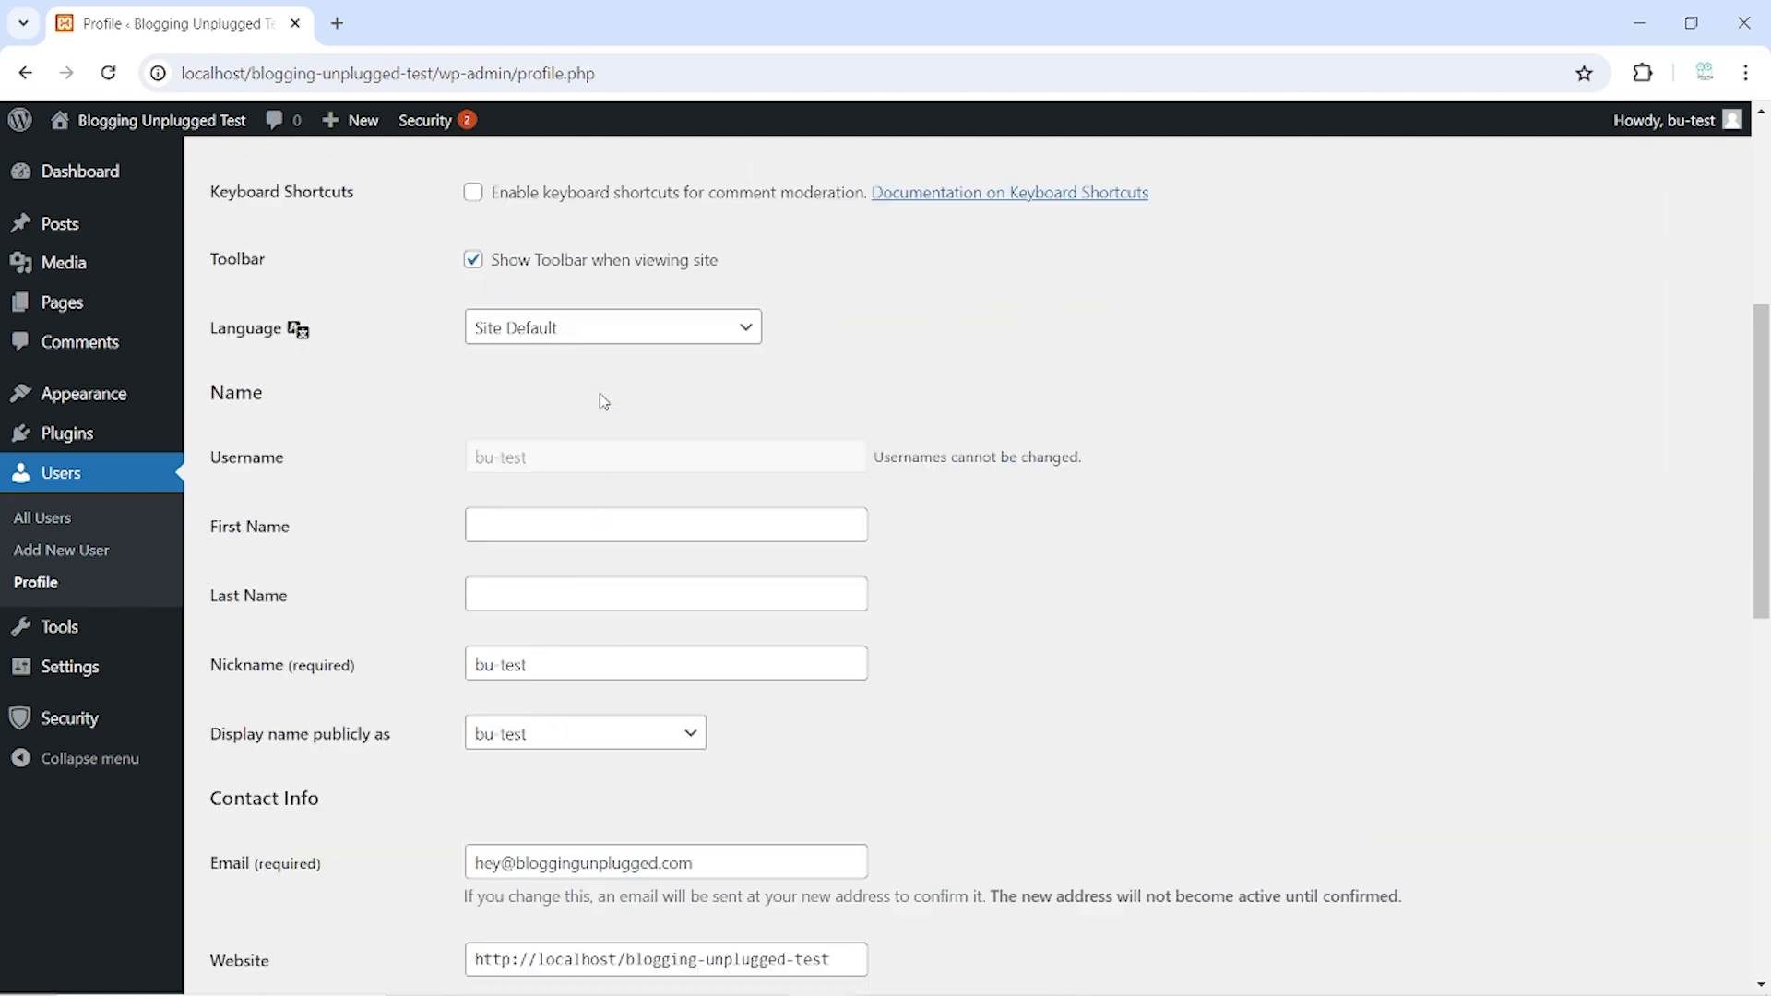
scroll(604, 400, down, 4)
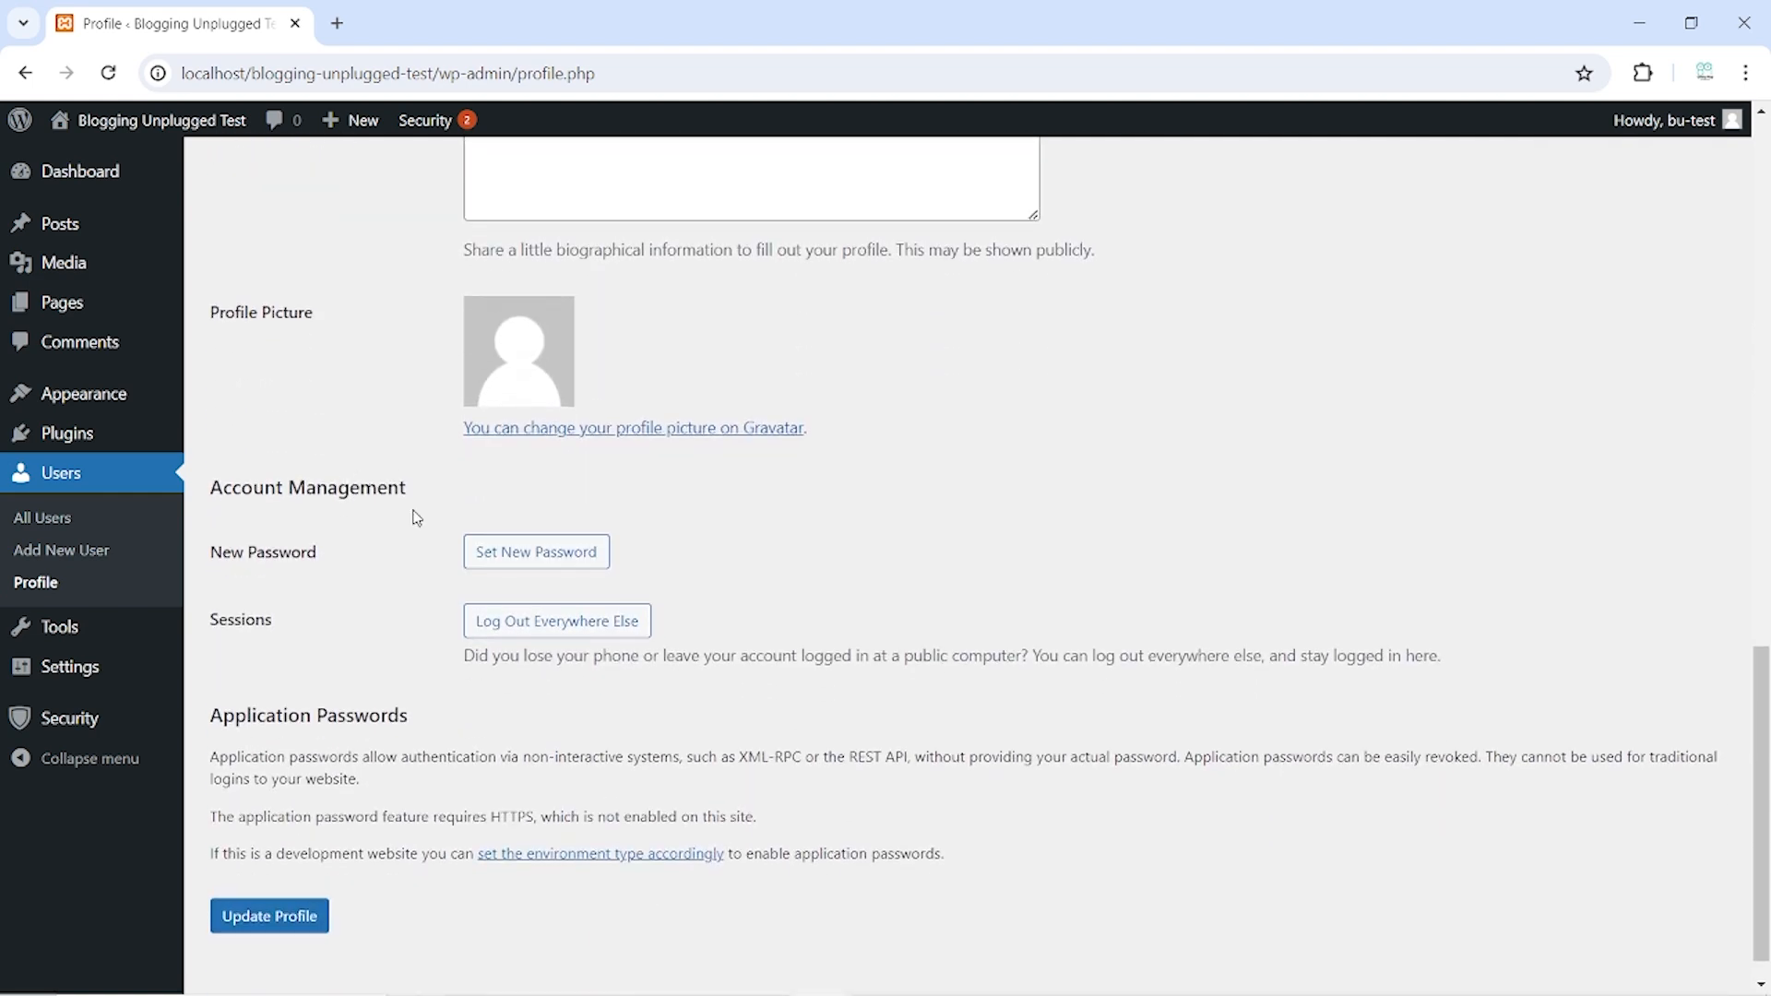
Replace the generated new password with a very weak one, which now blocks saving the profile
click(517, 554)
triple_click(548, 600)
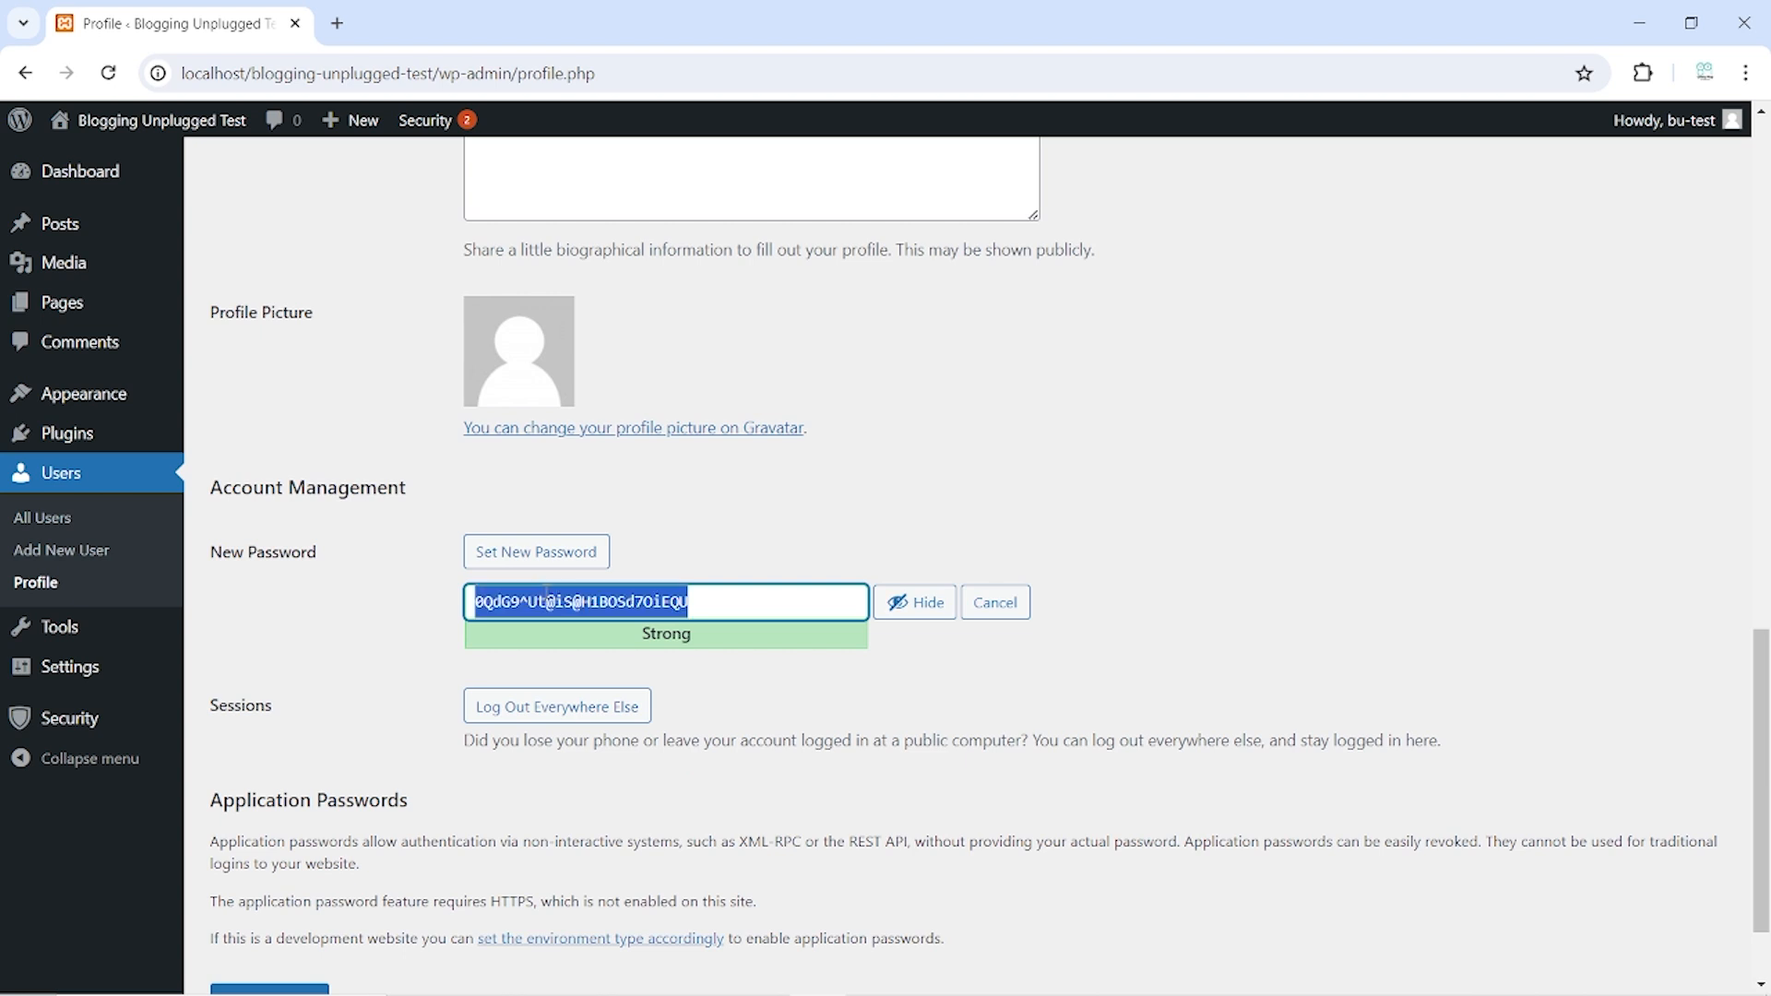
key(BackSpace)
text(ad)
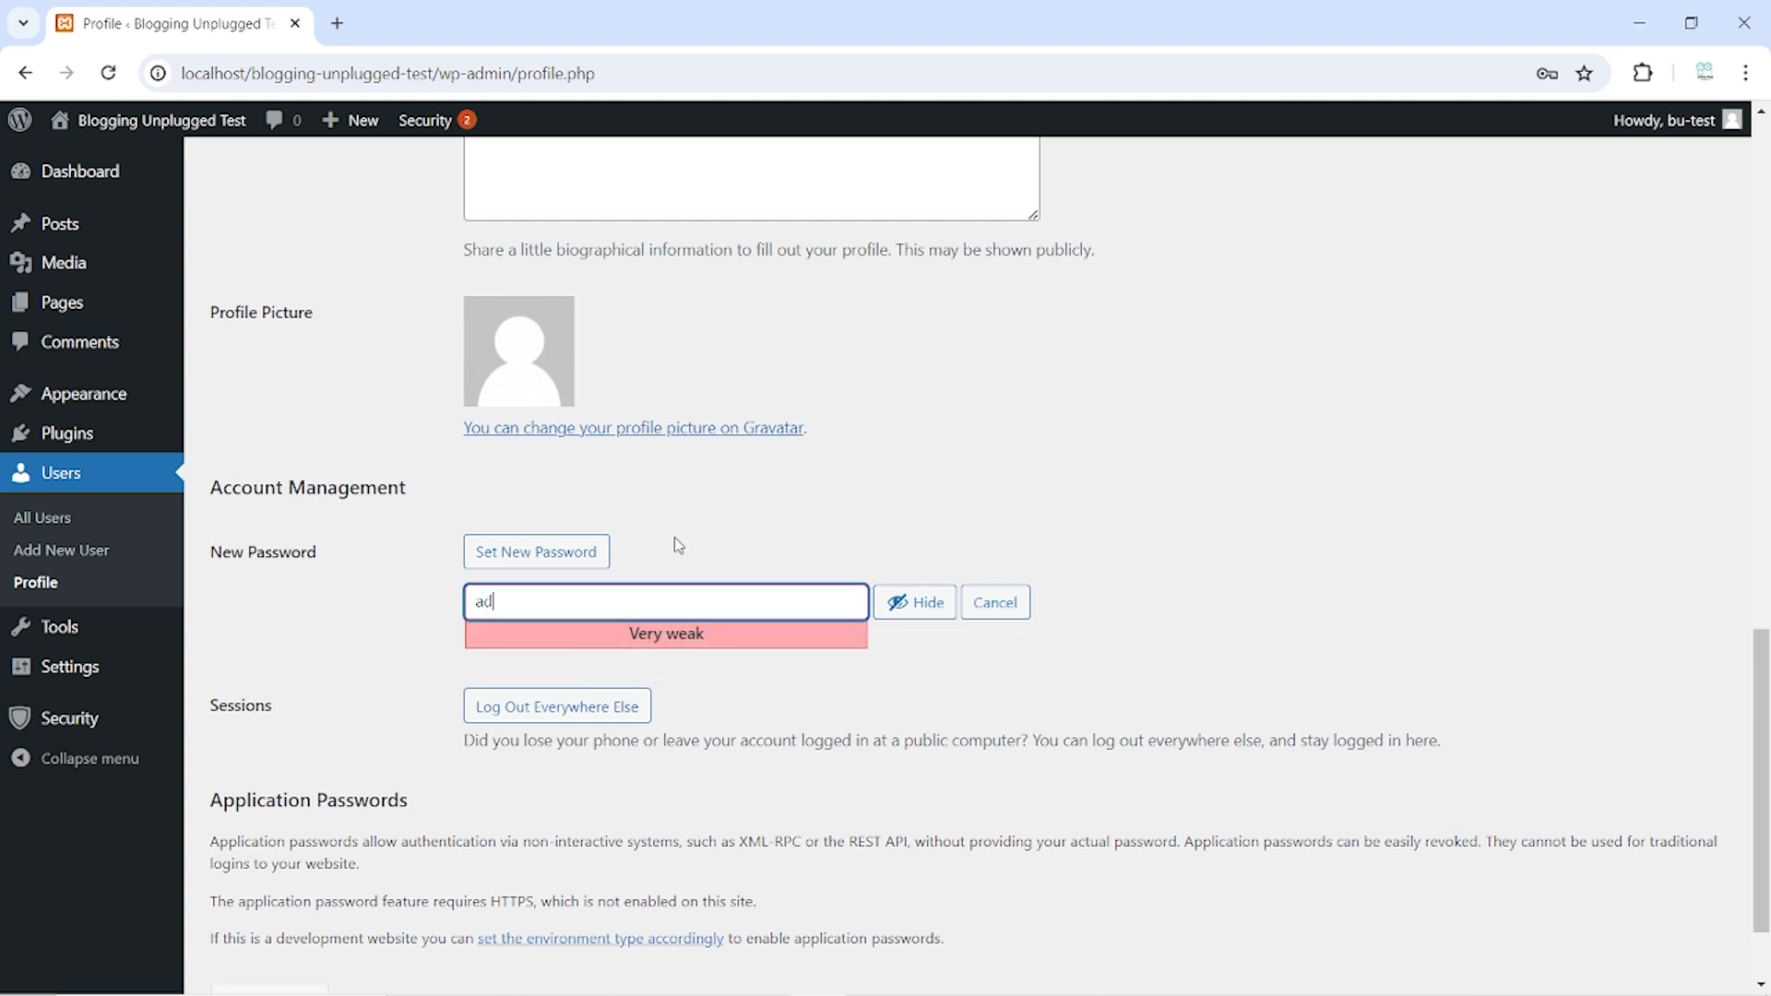
text(min)
scroll(530, 648, down, 2)
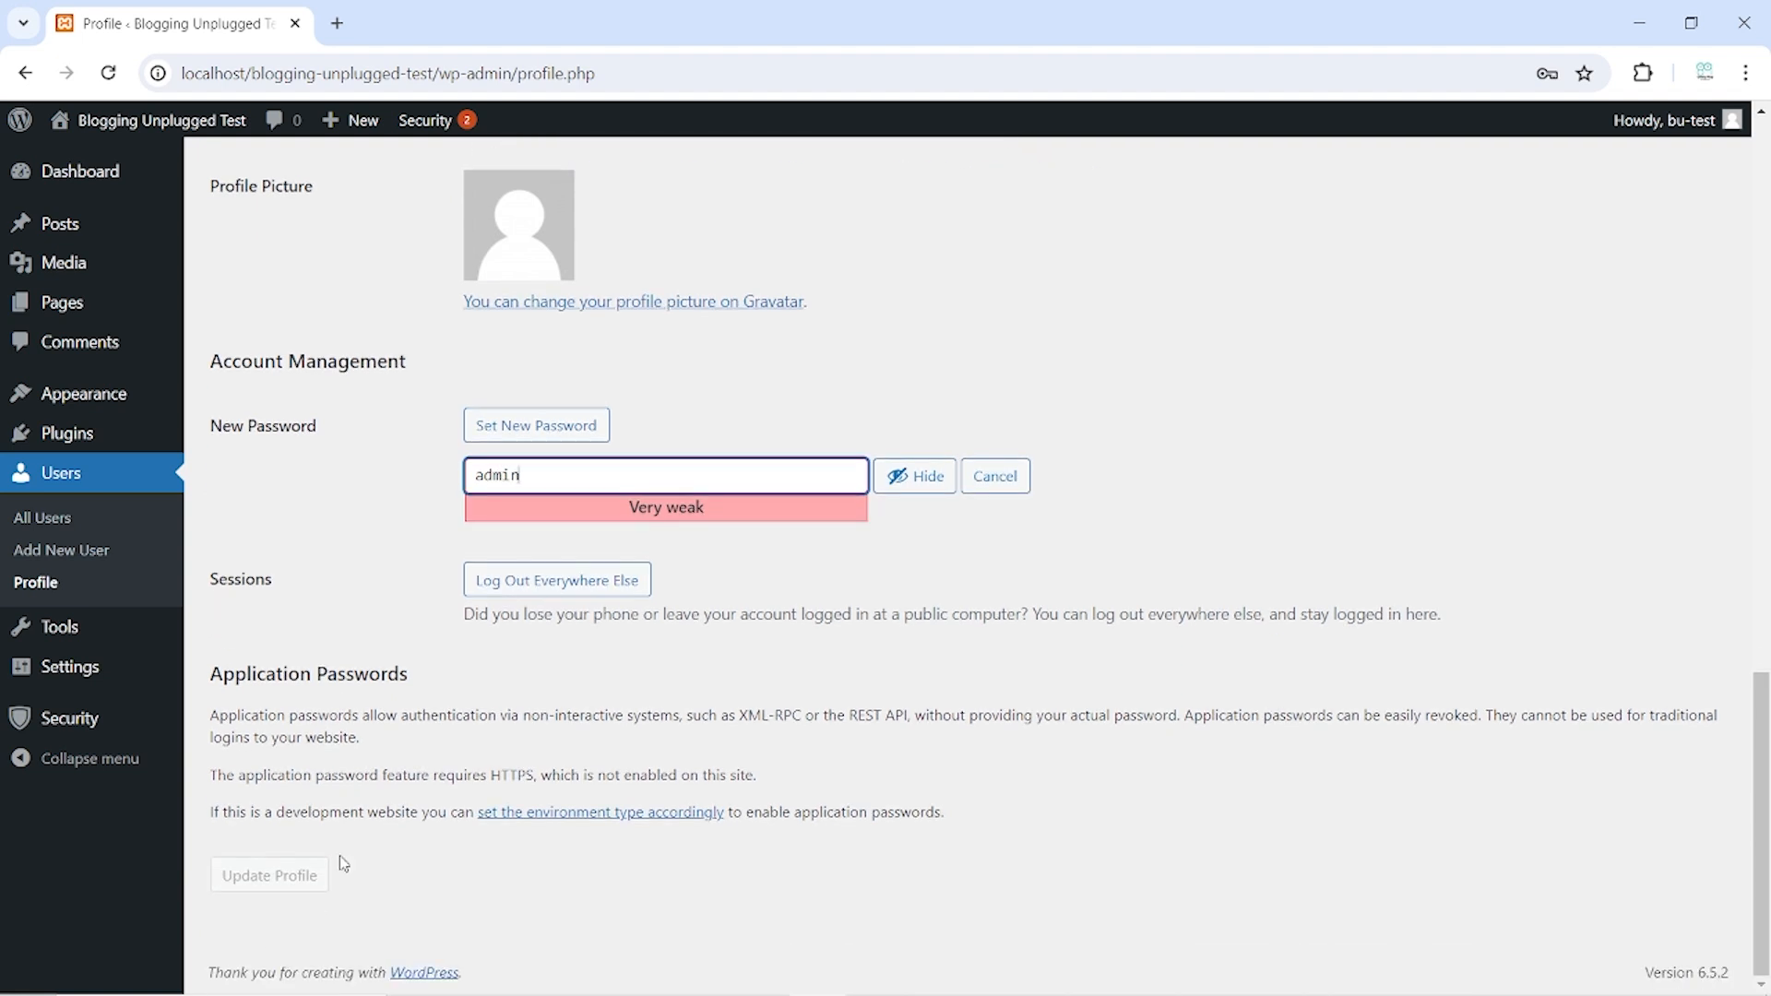